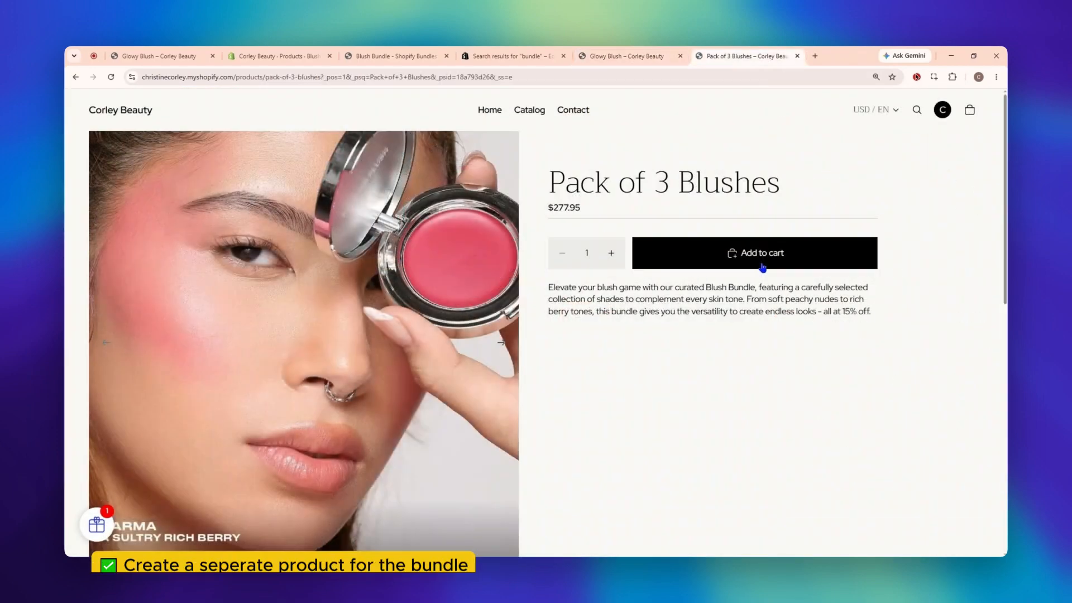
Step: Add the Pack of 3 Blushes to the cart on the storefront
click(762, 263)
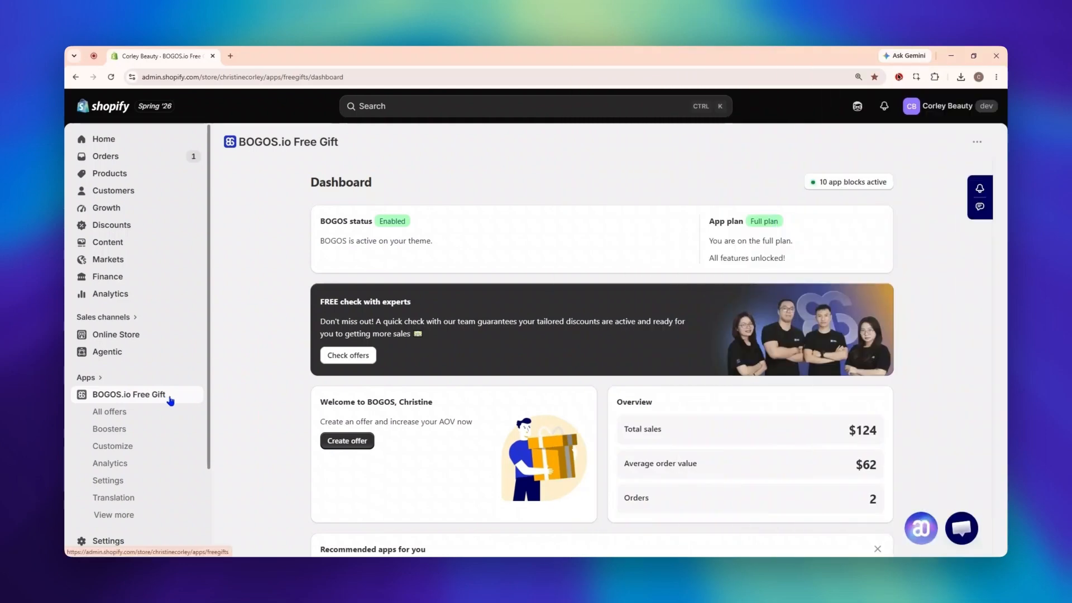
Step: Start creating a new classic bundle offer in the BOGOS app
click(137, 416)
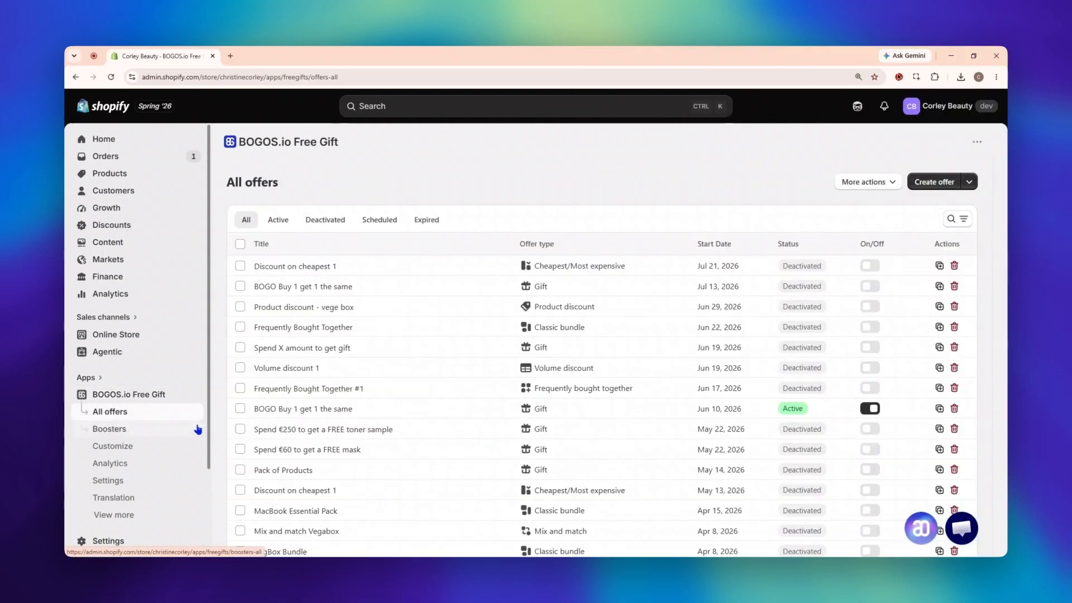
click(929, 184)
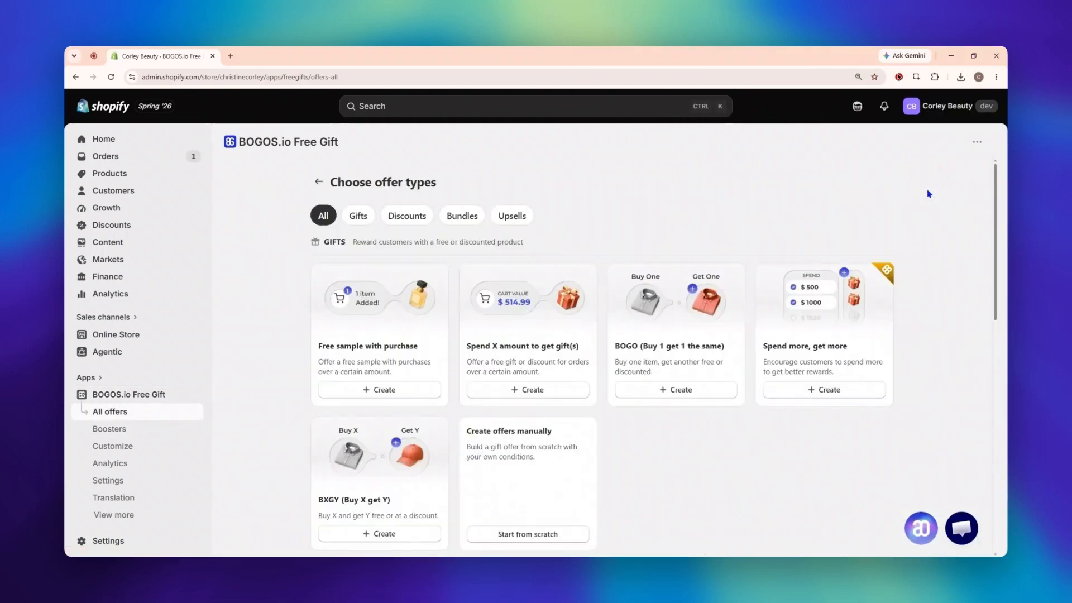
click(464, 219)
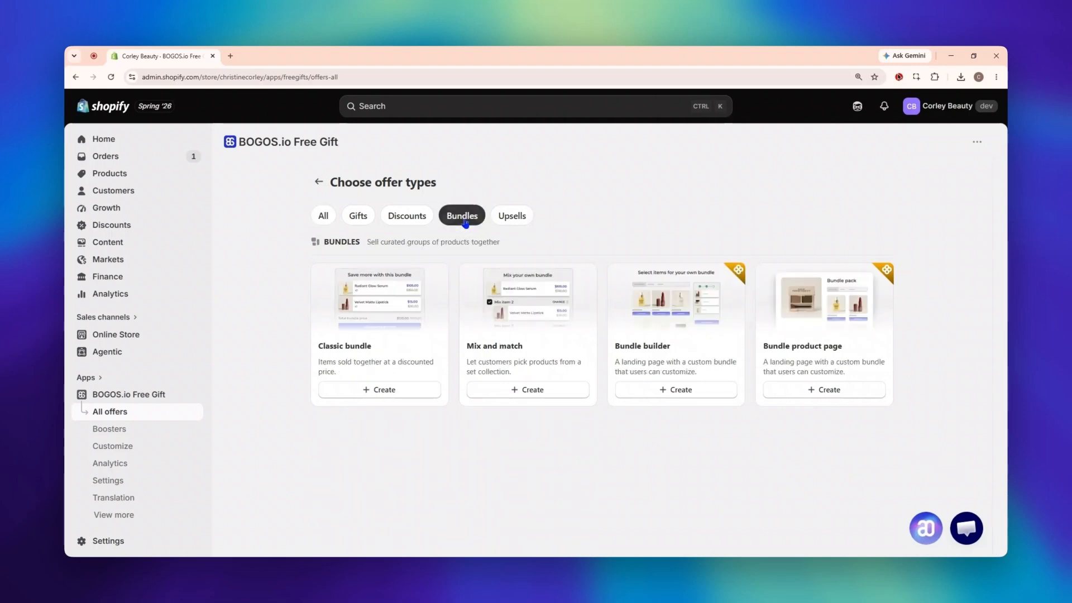
click(384, 393)
Step: Name the bundle "Bundle - 3 blushes" and set its widget title to "Blush Bundle"
triple_click(479, 262)
text(Bundle - 3 blushes)
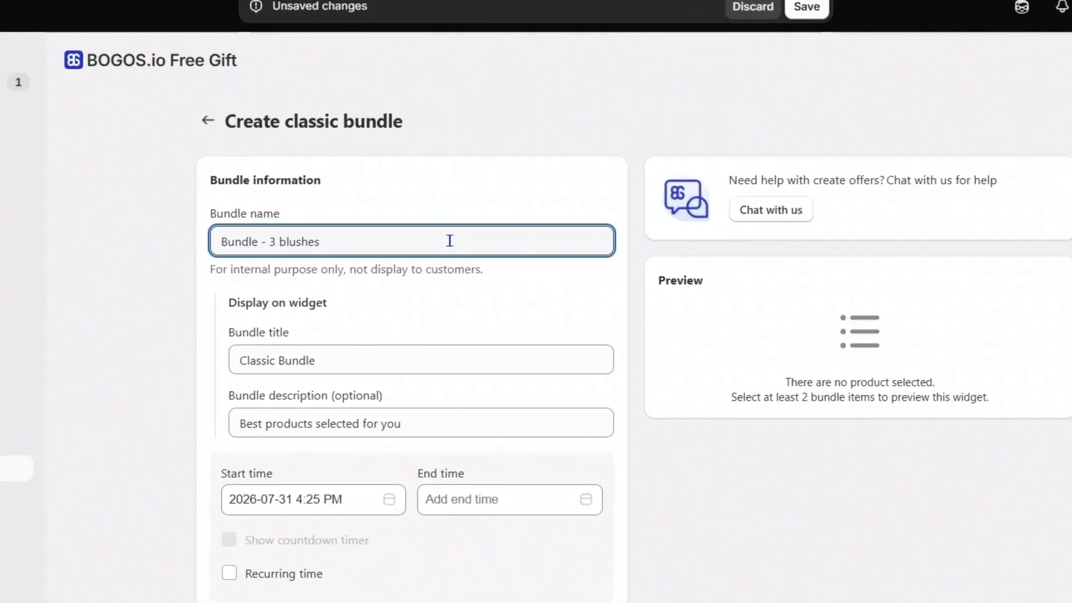
triple_click(359, 359)
text(Blush Bundle)
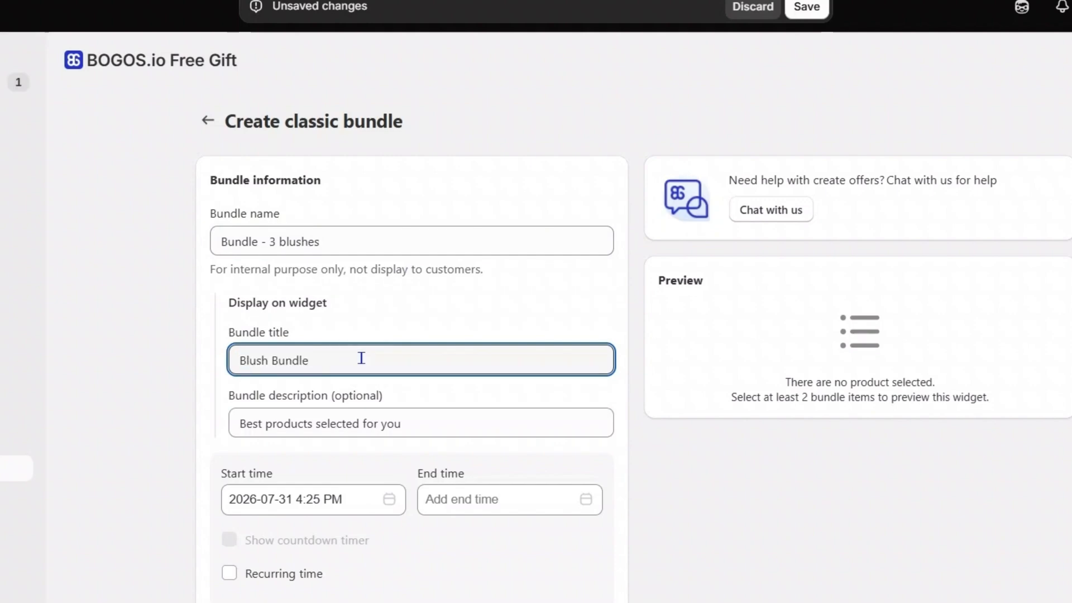
click(441, 435)
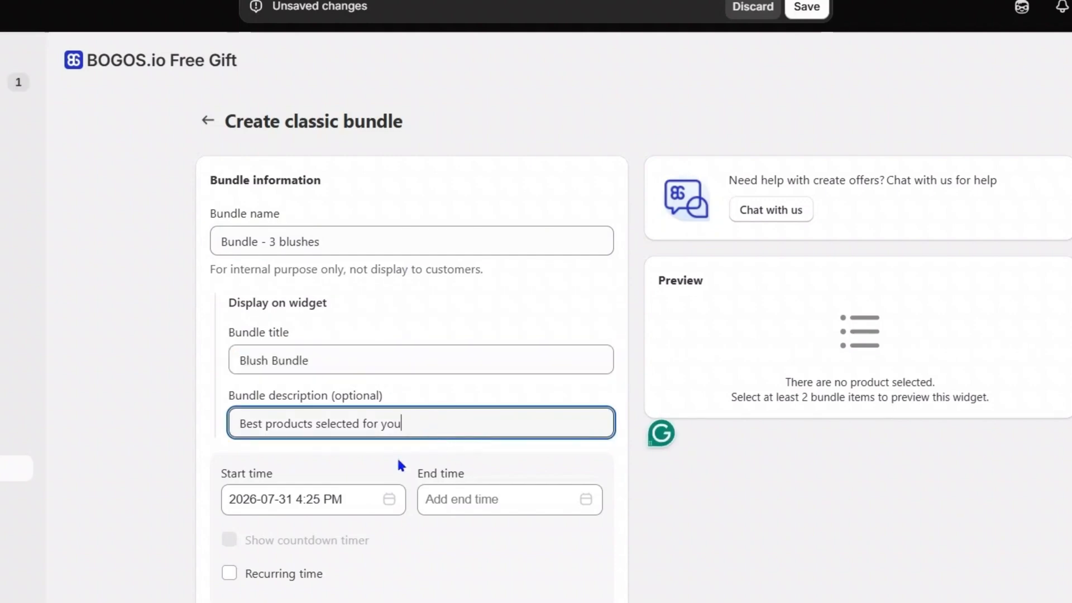
click(397, 499)
click(443, 502)
click(687, 190)
click(682, 244)
click(617, 505)
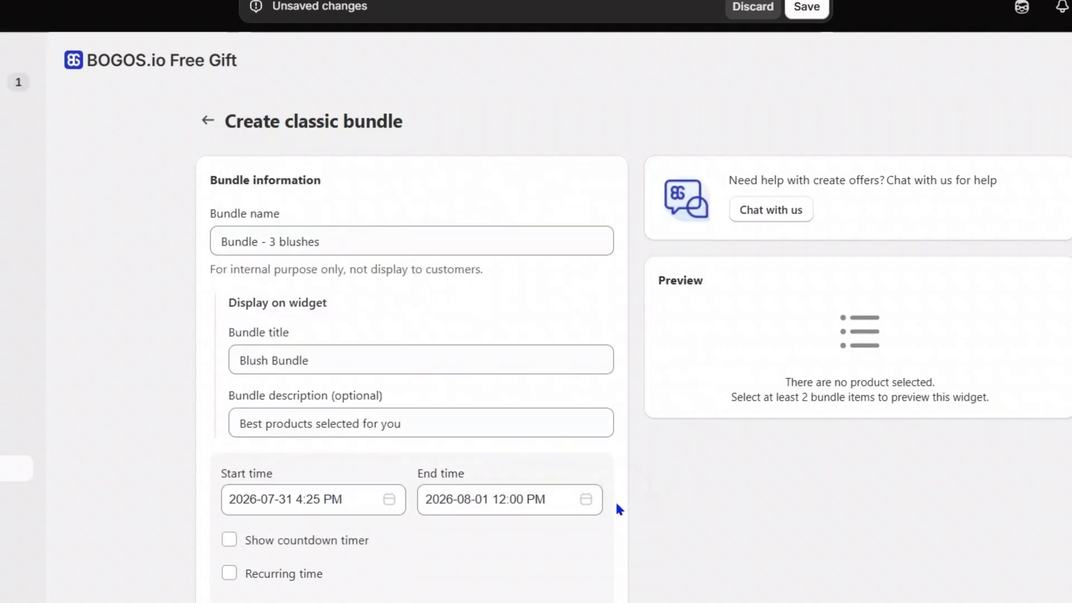
click(311, 542)
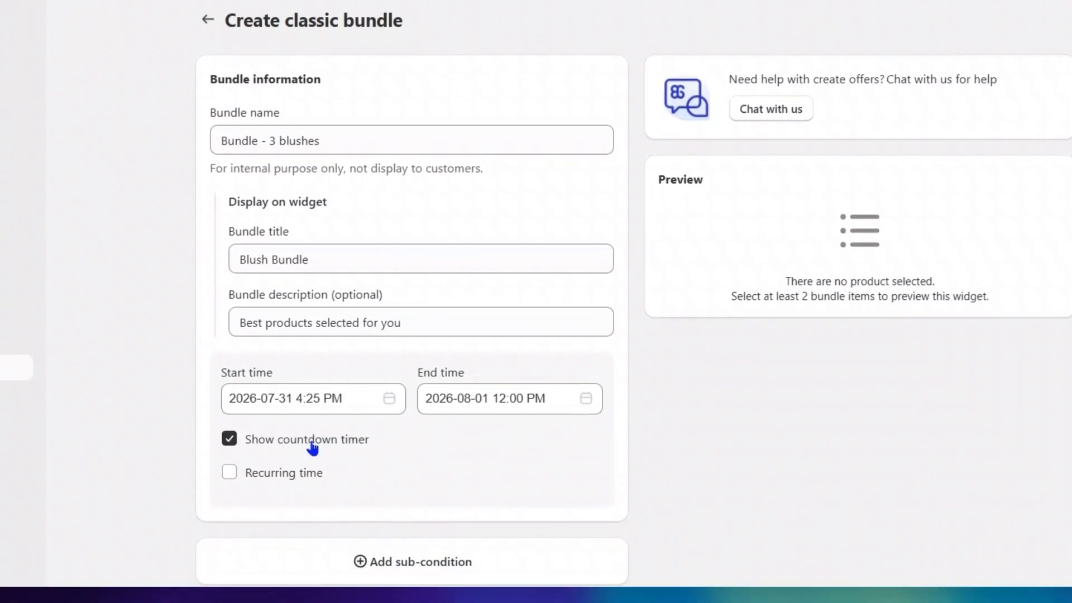
Step: Make the bundle offer recur on a monthly schedule
click(297, 481)
scroll(643, 427, down, 5)
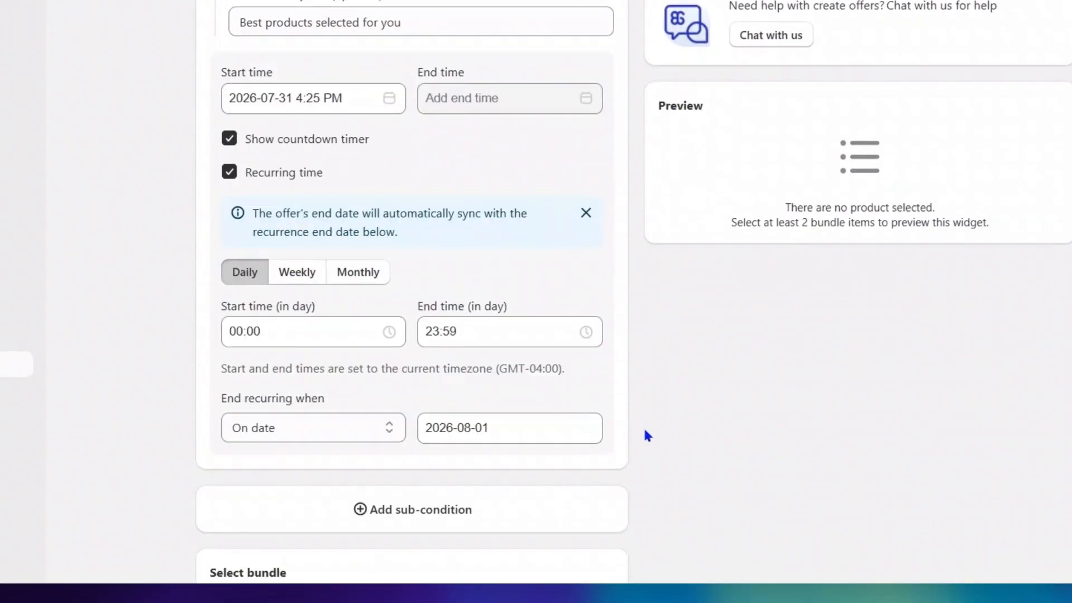
click(307, 279)
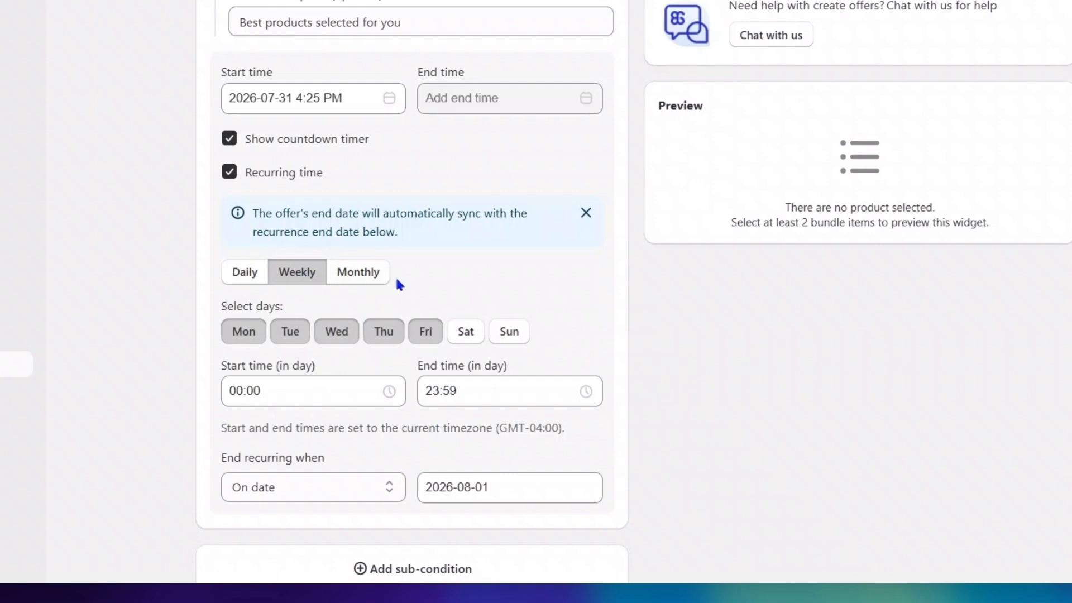
click(390, 279)
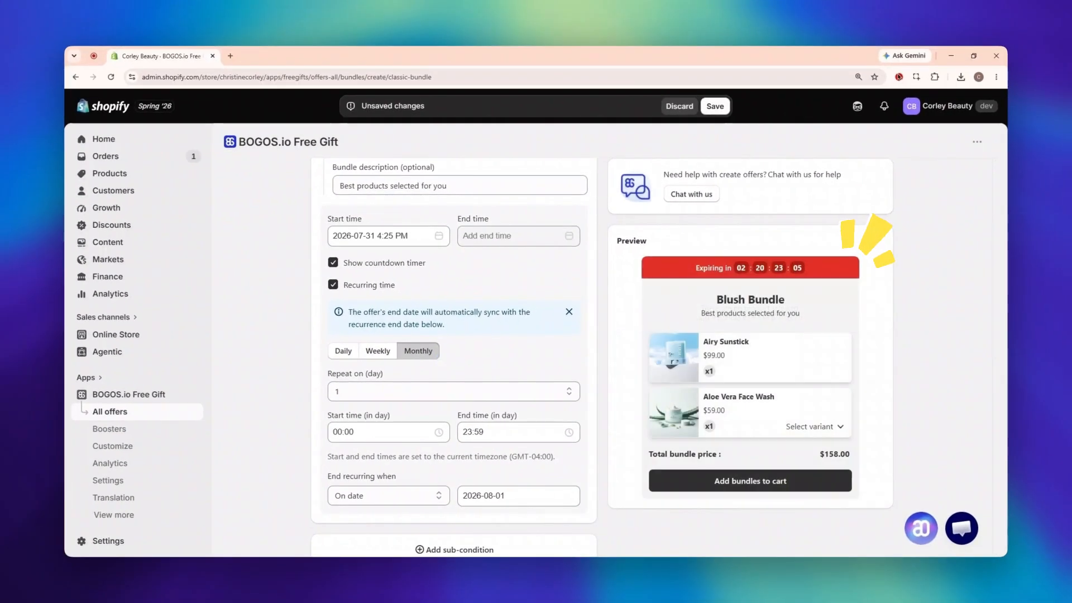
scroll(515, 359, down, 4)
click(492, 353)
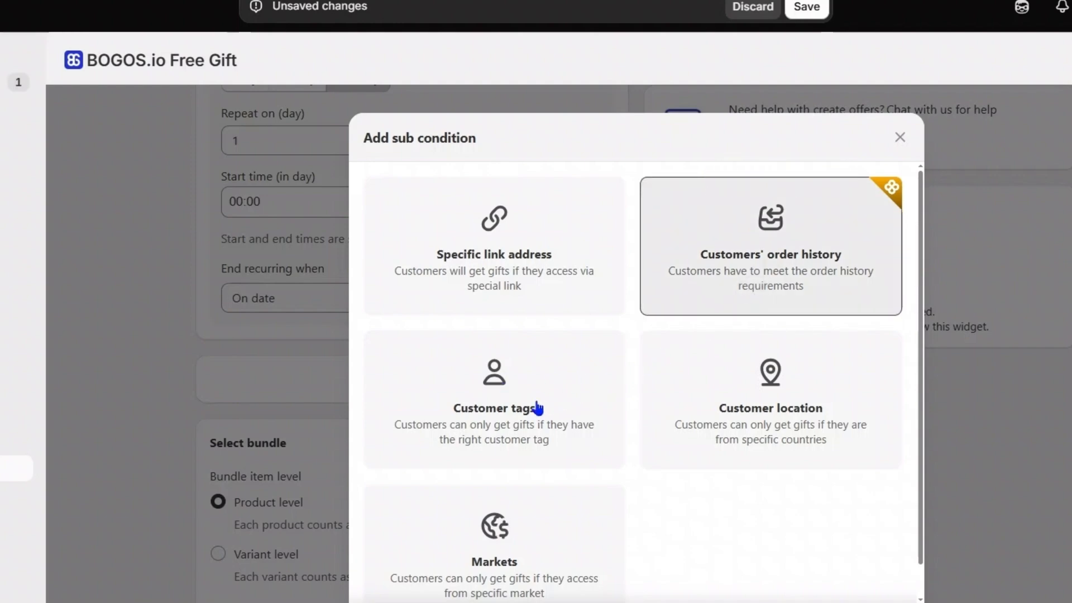
click(505, 424)
scroll(682, 522, down, 1)
click(571, 529)
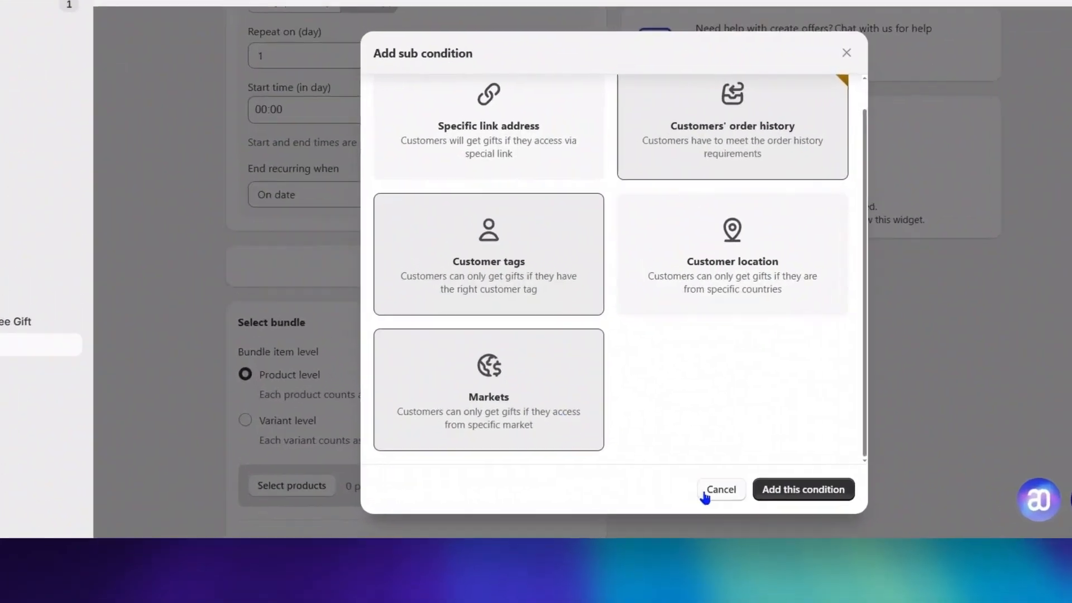
click(687, 521)
Step: Set the bundle item level to Variant level and add the Pink, Peach and Orange variants of Glowy Blush
scroll(680, 374, down, 4)
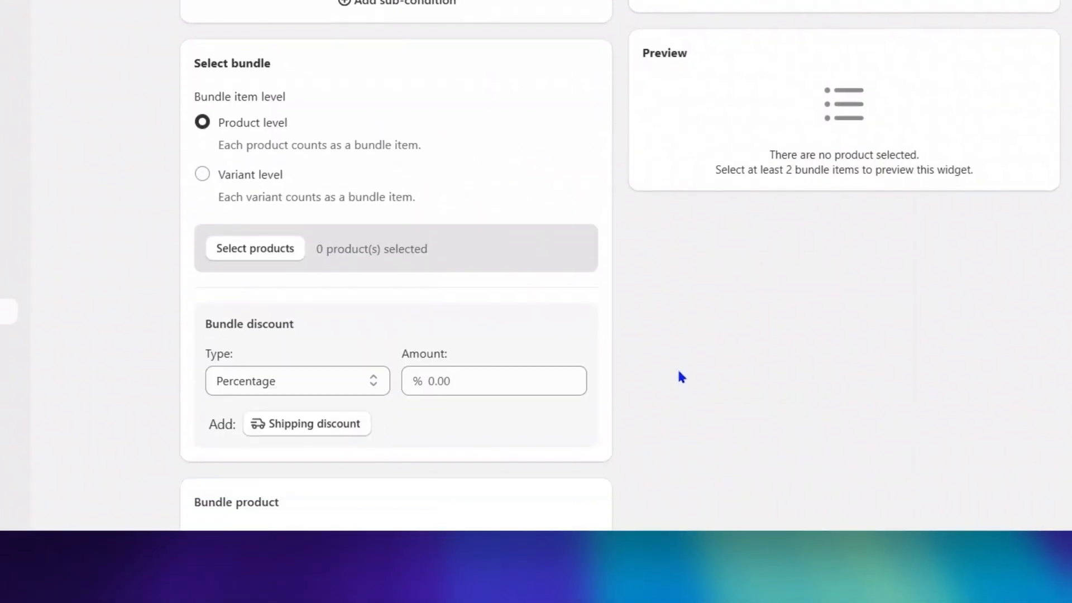
drag(195, 96, 297, 107)
click(422, 105)
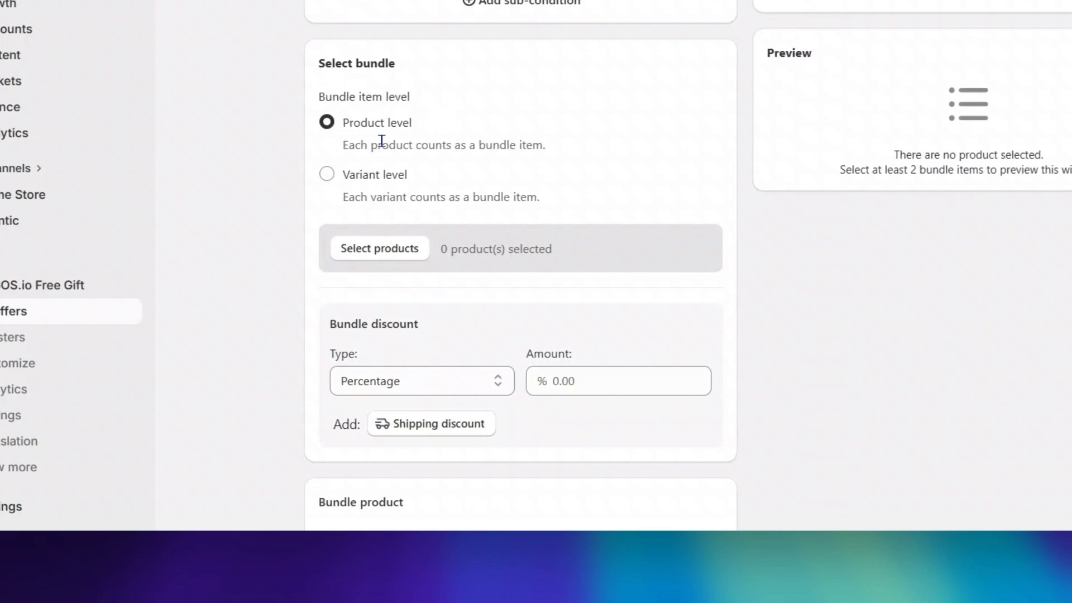
click(328, 175)
click(357, 370)
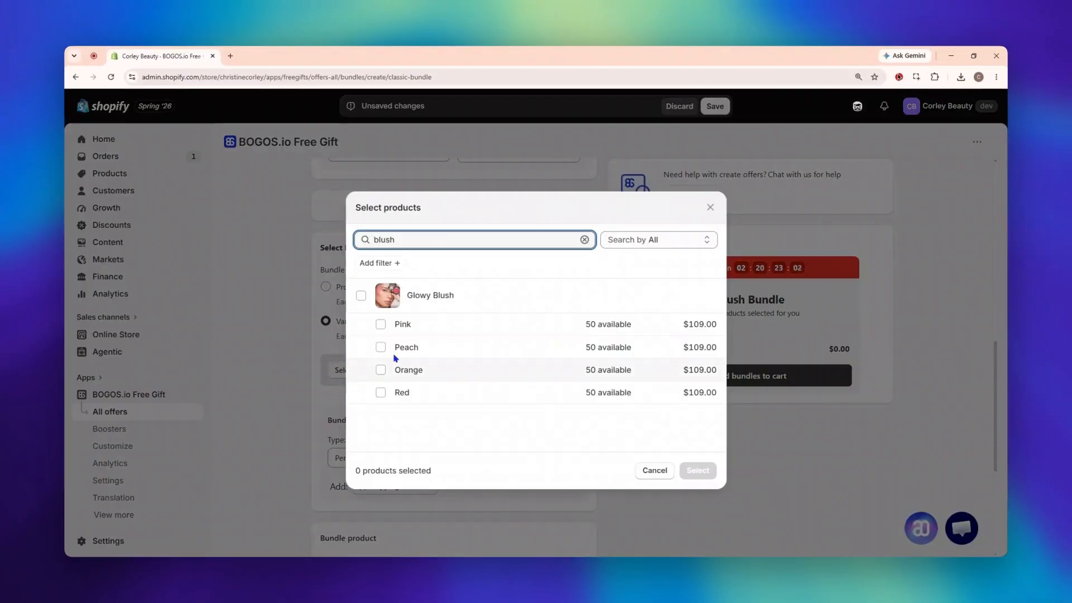
click(457, 323)
click(457, 347)
click(461, 368)
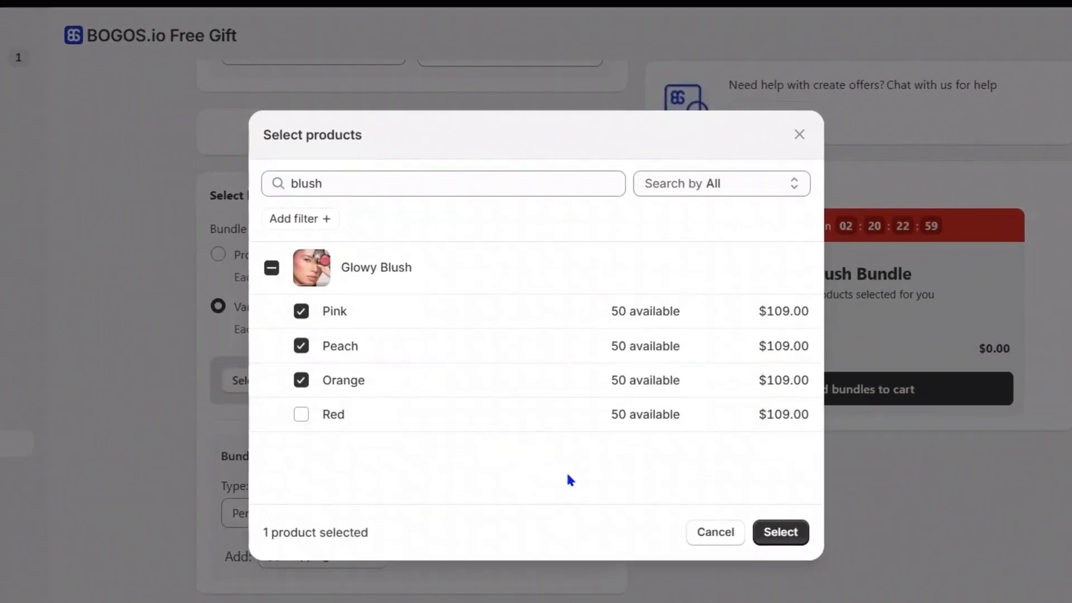
click(781, 532)
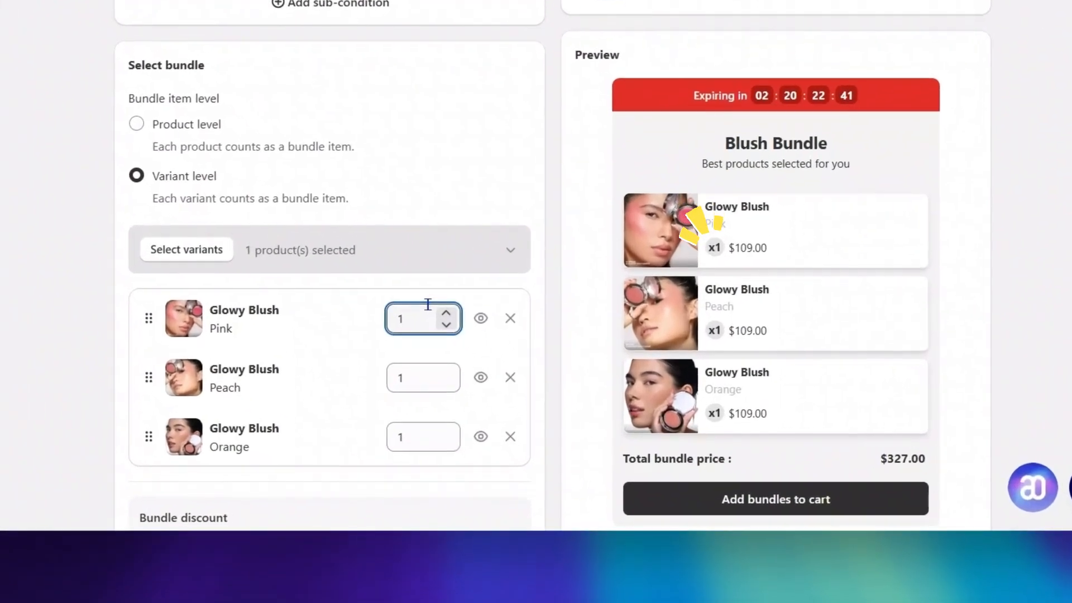
Step: Try a quantity of 2 for the Pink Glowy Blush variant and restore it to 1
click(534, 413)
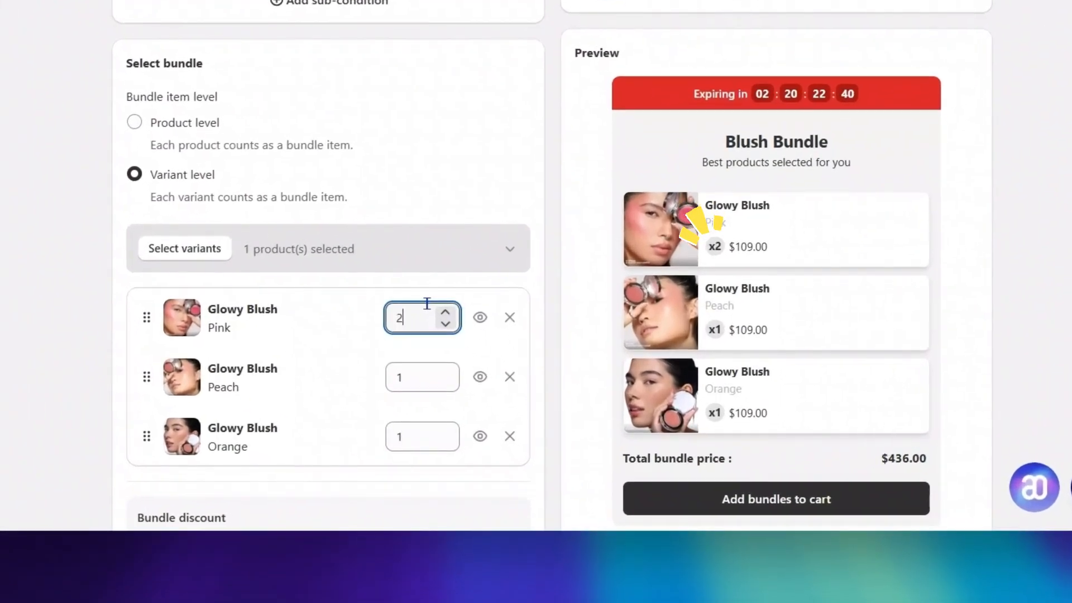
click(431, 374)
key(BackSpace)
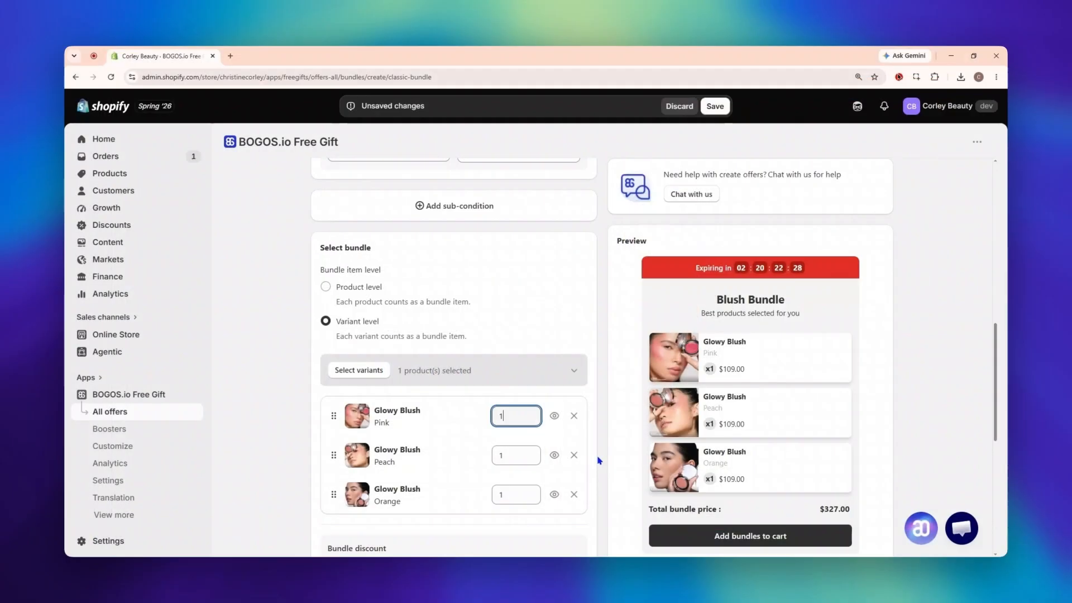
Step: Try the Free product discount with Airy Sunstick as the gift, and set the bundle discount to 15 percent instead
scroll(599, 459, down, 4)
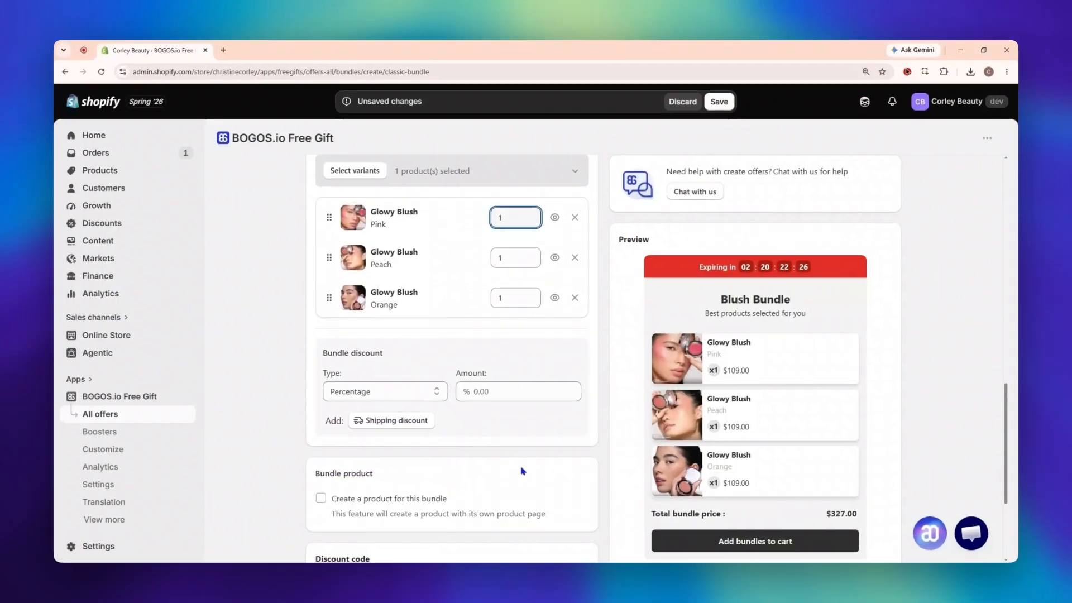
click(435, 397)
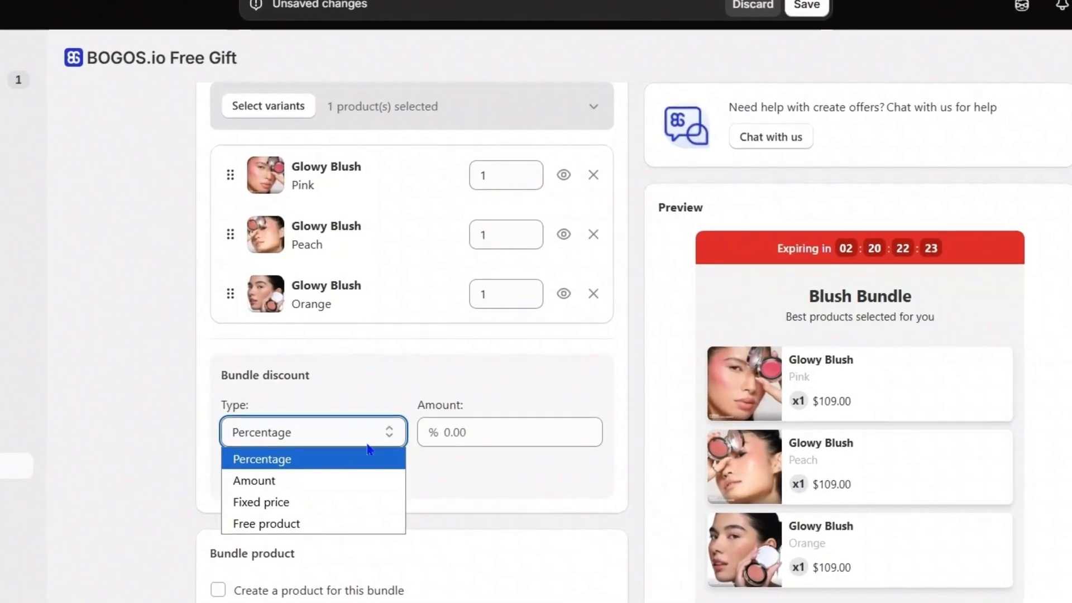
click(308, 525)
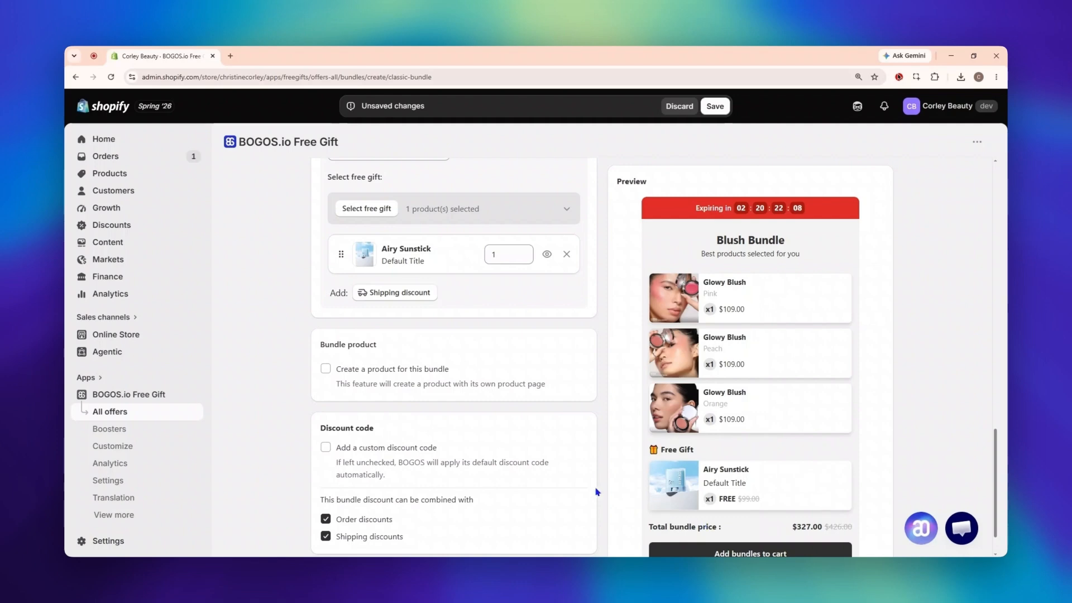
click(405, 291)
scroll(777, 461, down, 3)
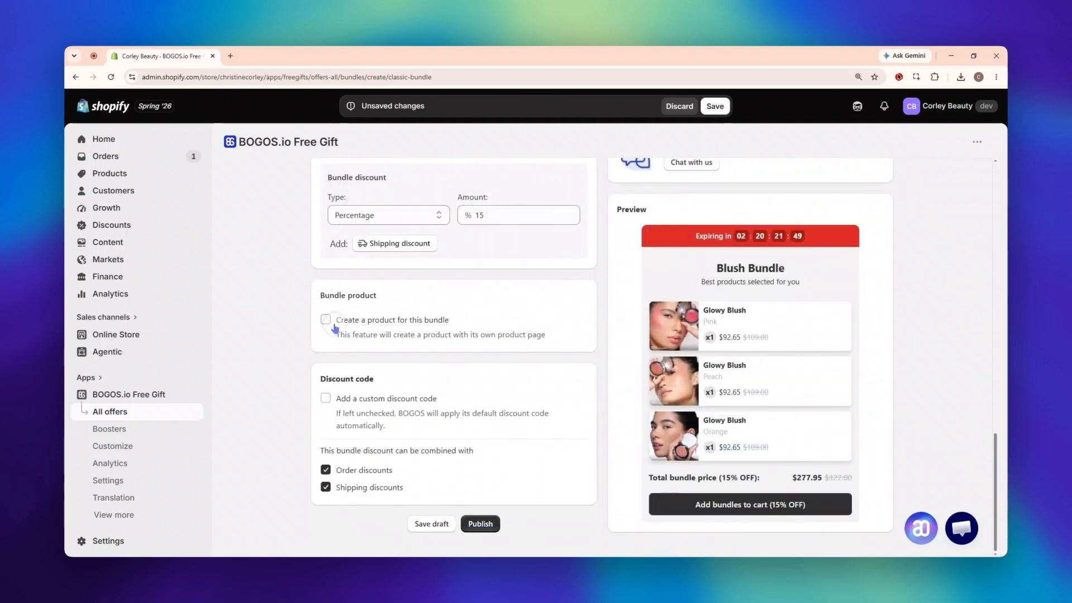
Step: Create a bundle product titled "Blush Bundle of 3" with images synced from bundle items and deletion when the bundle is deactivated
drag(335, 320, 443, 327)
click(445, 325)
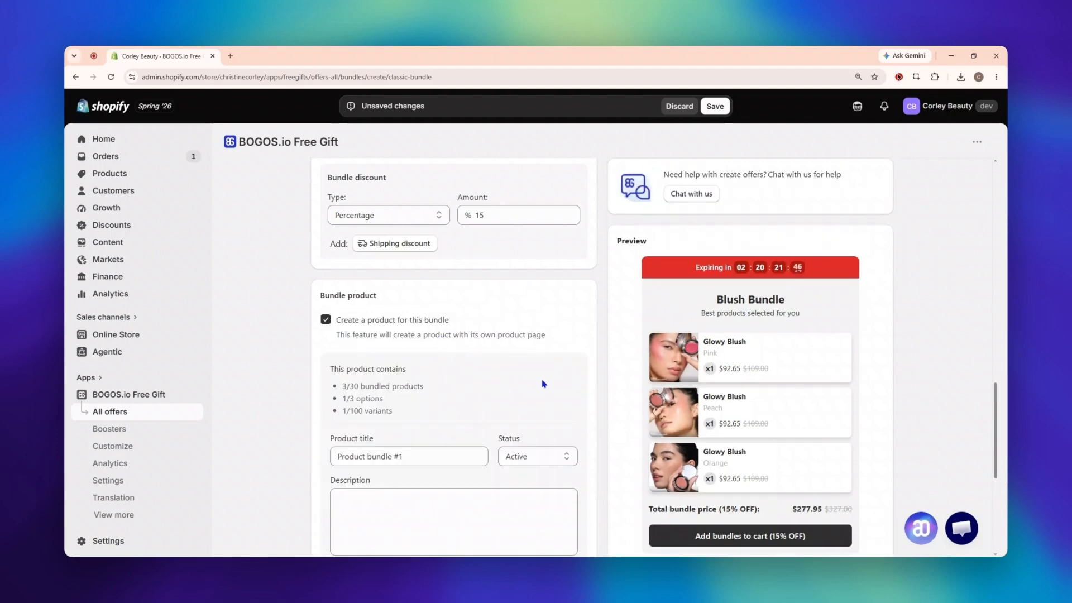
scroll(559, 380, down, 2)
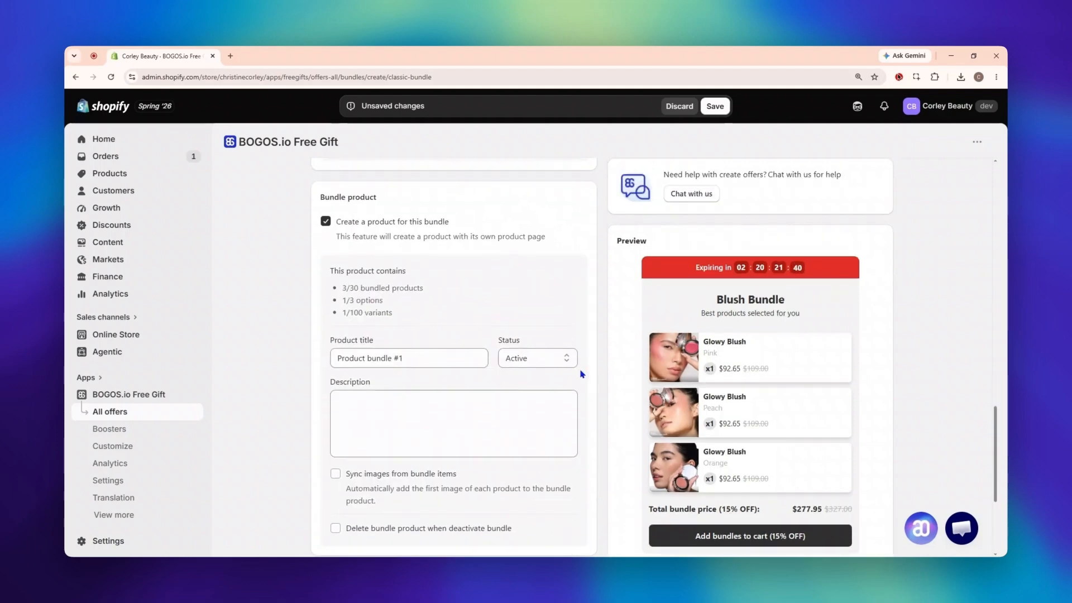
click(450, 352)
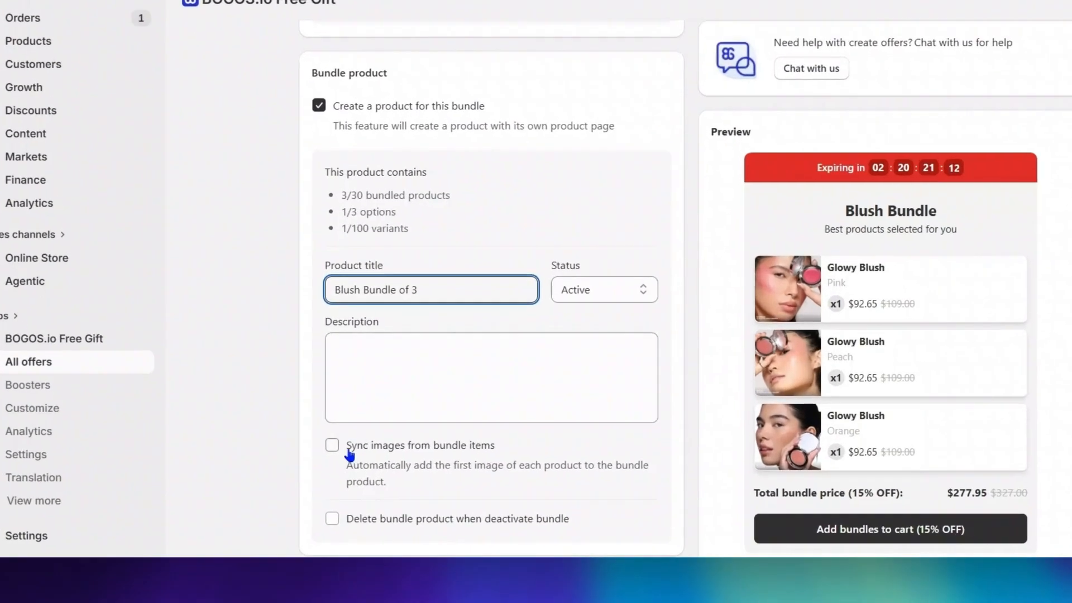
click(345, 479)
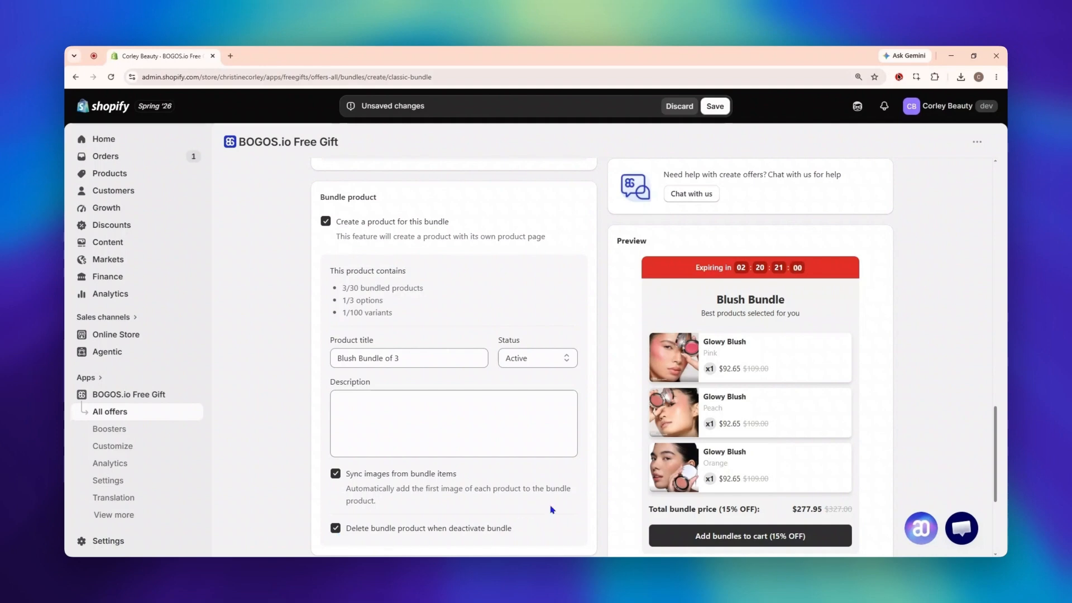
Step: Add the custom discount code SUMMERSALE2026 to the bundle
scroll(581, 481, down, 4)
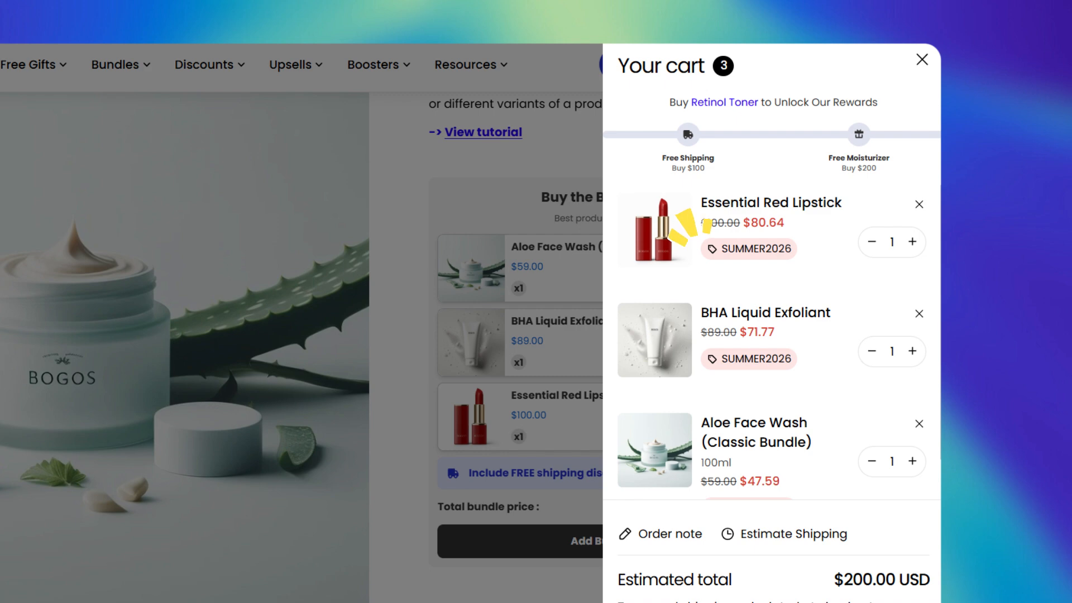
text(SUMMERSALE2026)
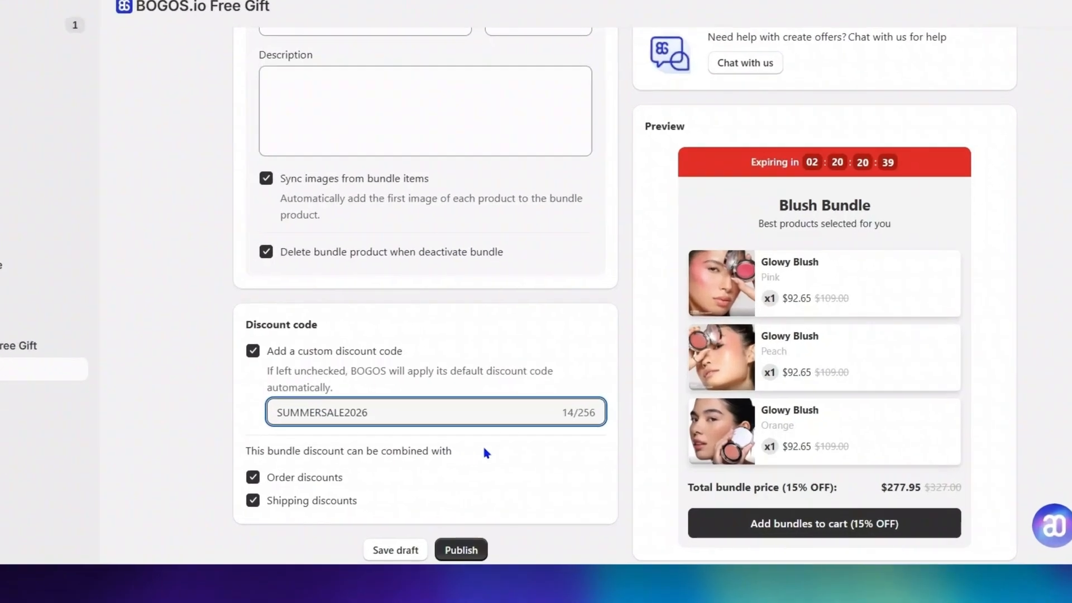
click(497, 468)
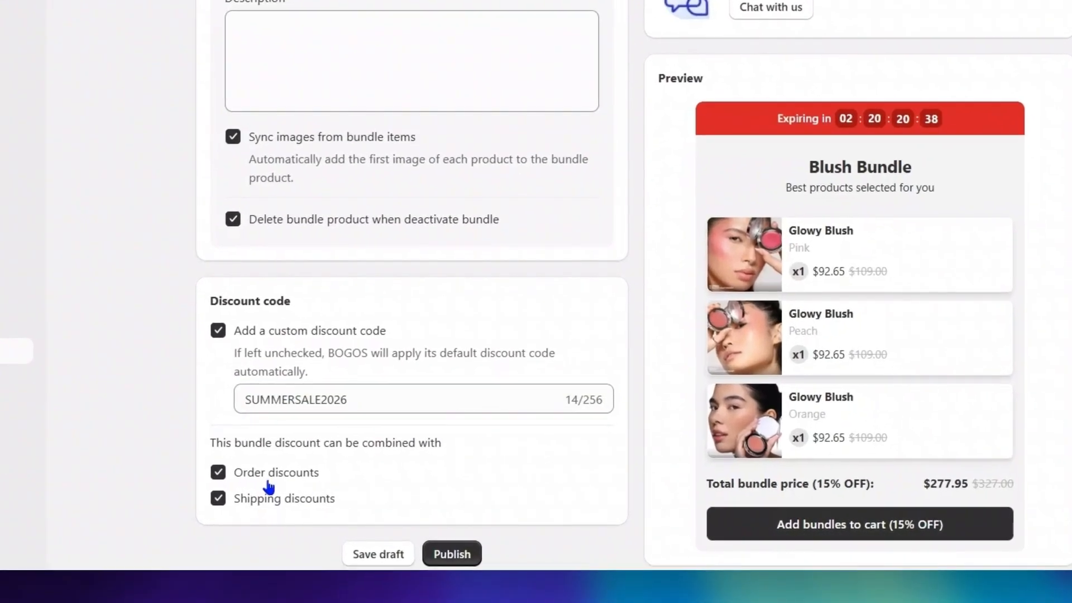
Step: Allow the bundle discount to combine with order and shipping discounts, and publish the bundle
click(218, 472)
click(218, 498)
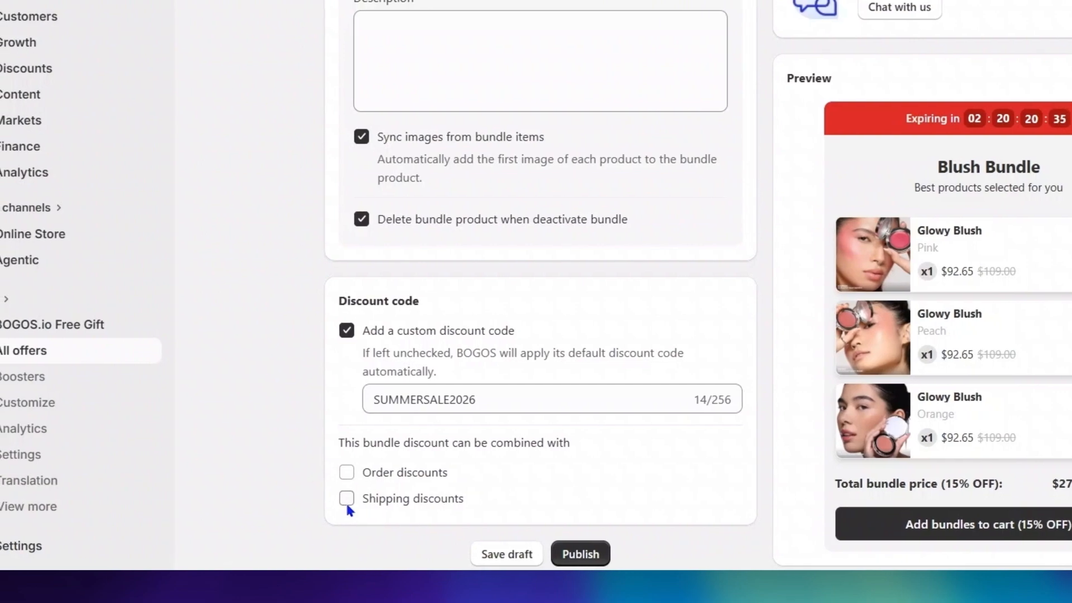
click(347, 502)
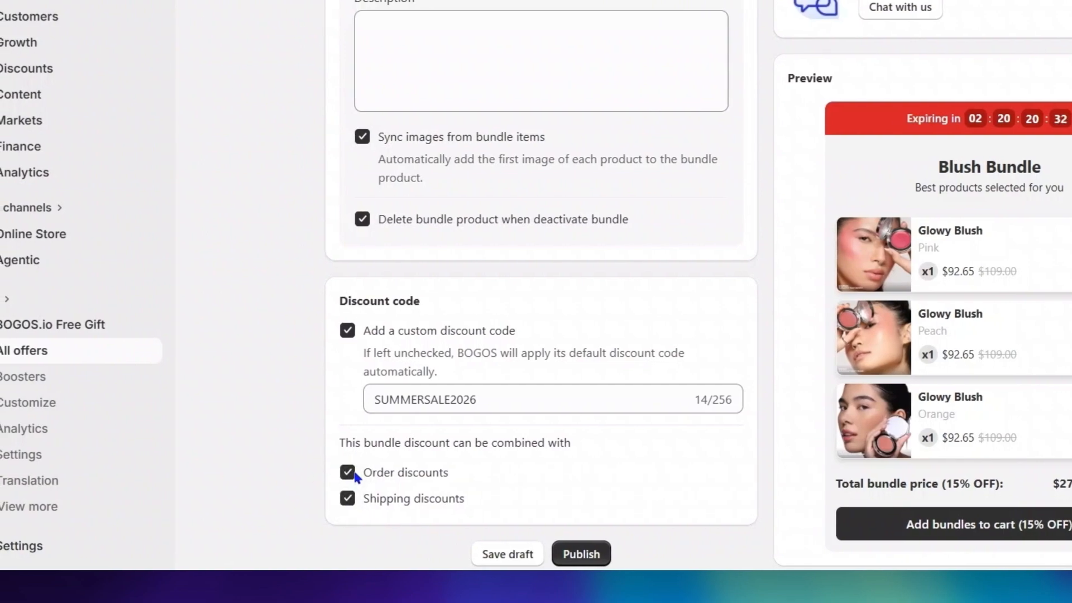
click(581, 554)
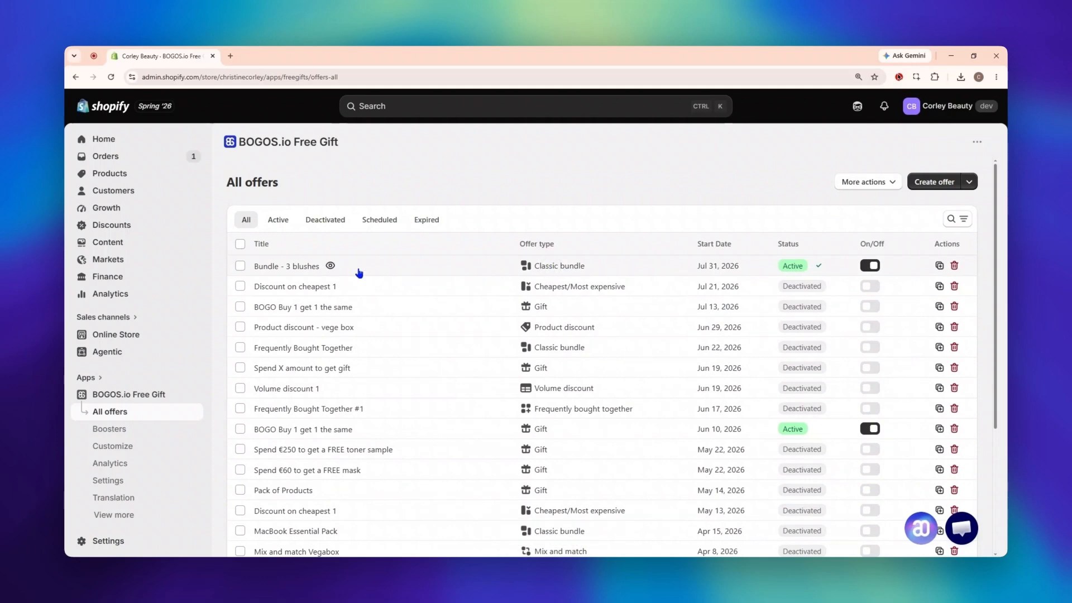
Step: Open the "Bundle - 3 blushes" offer and review the product details of its Blush Bundle of 3
click(358, 270)
scroll(834, 387, down, 10)
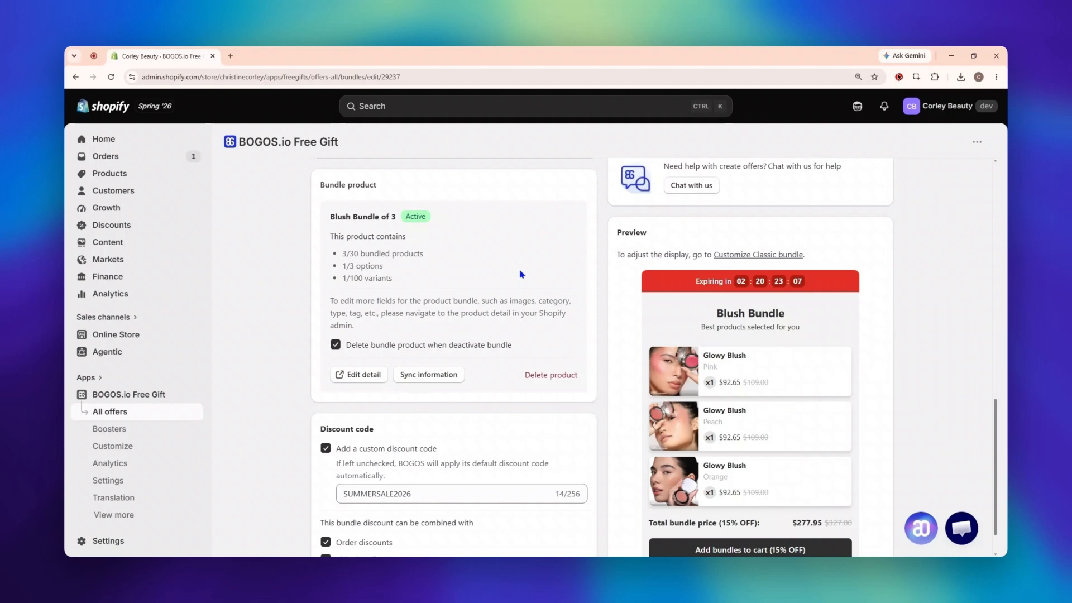
click(363, 375)
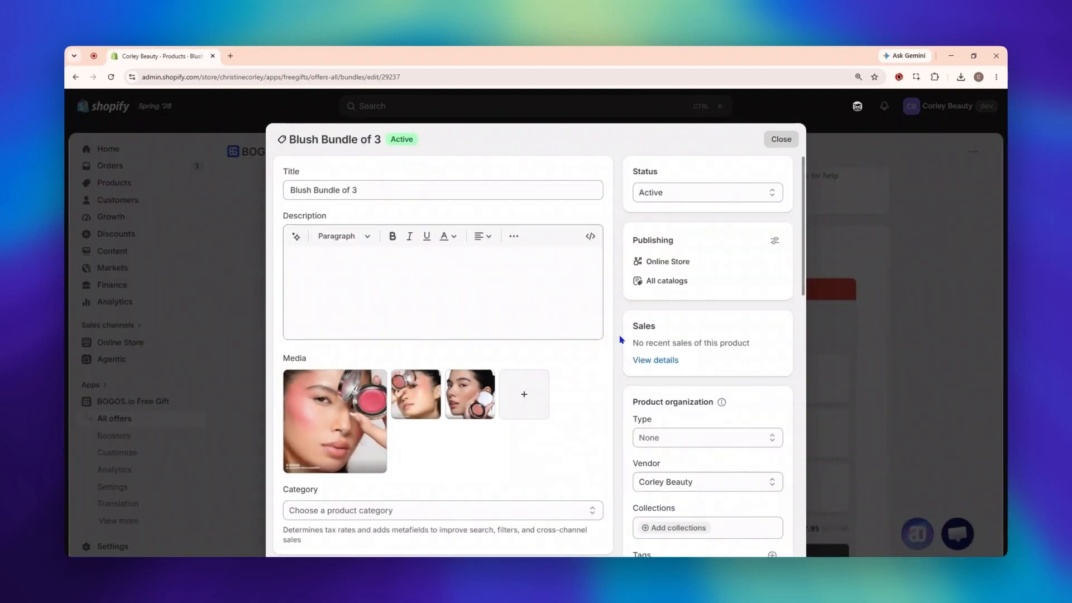
scroll(621, 340, down, 8)
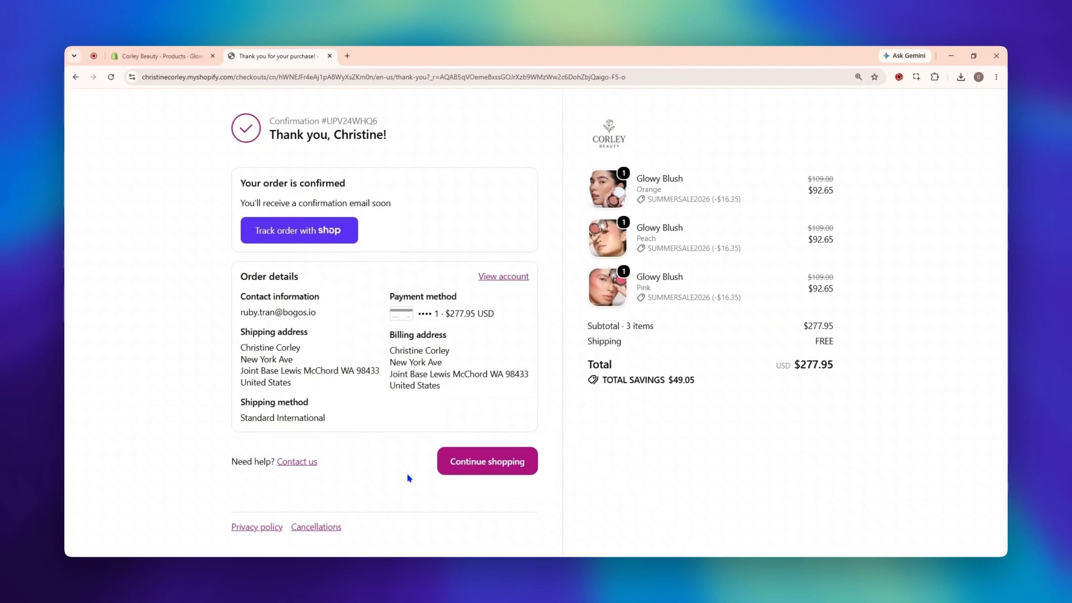
Step: Return to the Glowy Blush product in the store admin and check the inventory of its color variants
click(182, 56)
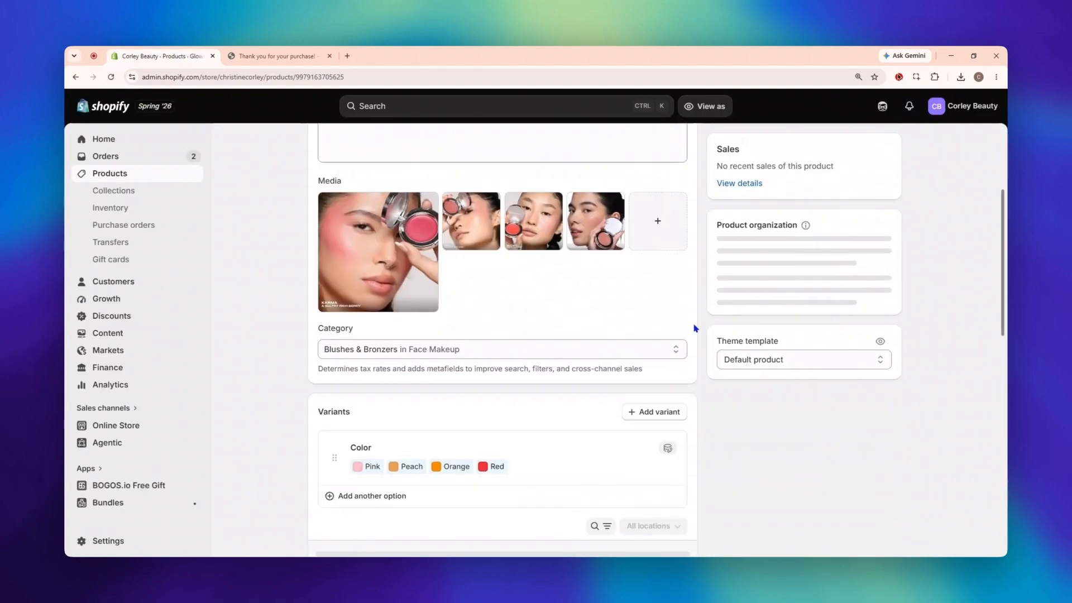
scroll(694, 332, down, 3)
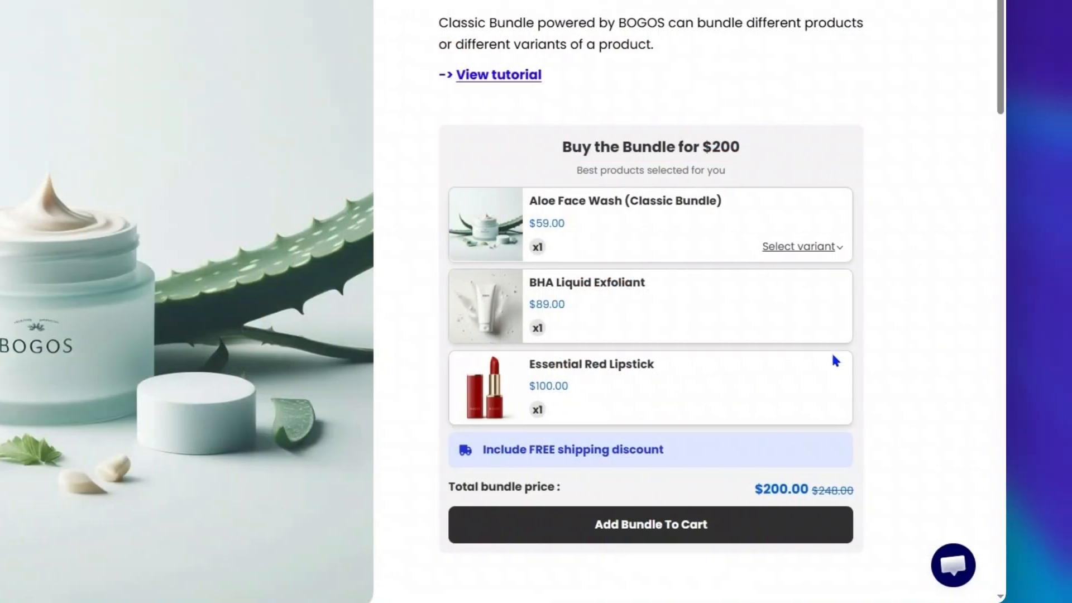
Step: Choose the 200ml variant of Aloe Face Wash in the storefront's $200 classic bundle
click(813, 246)
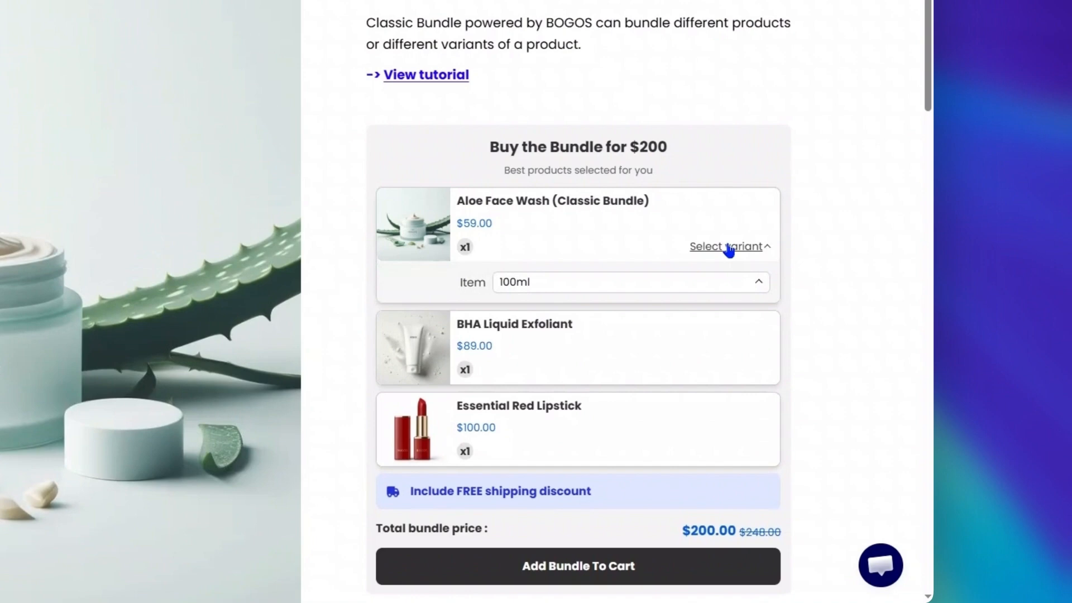
click(613, 289)
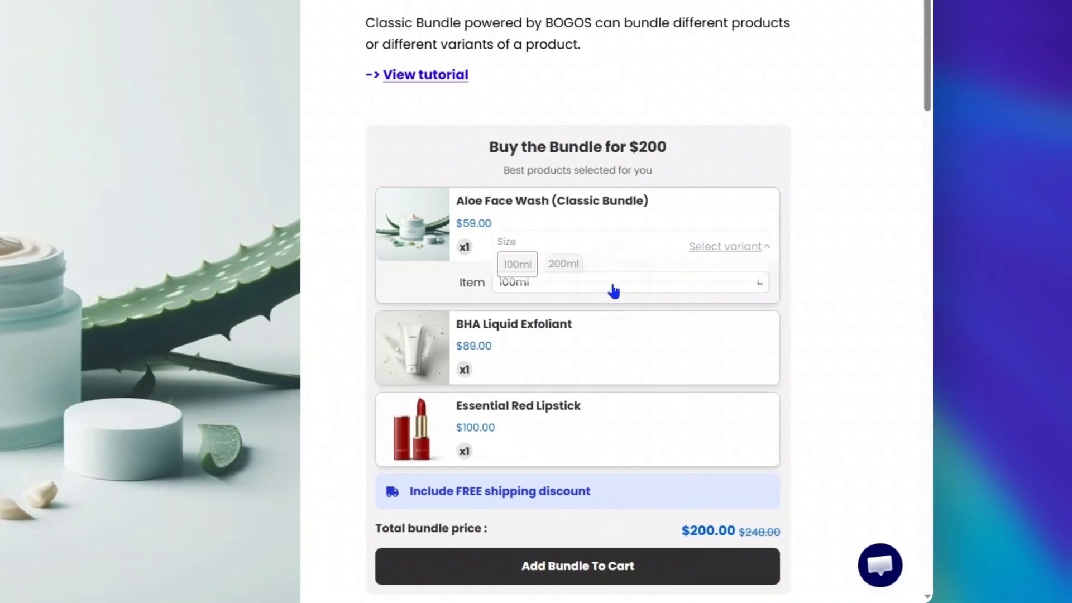
click(569, 255)
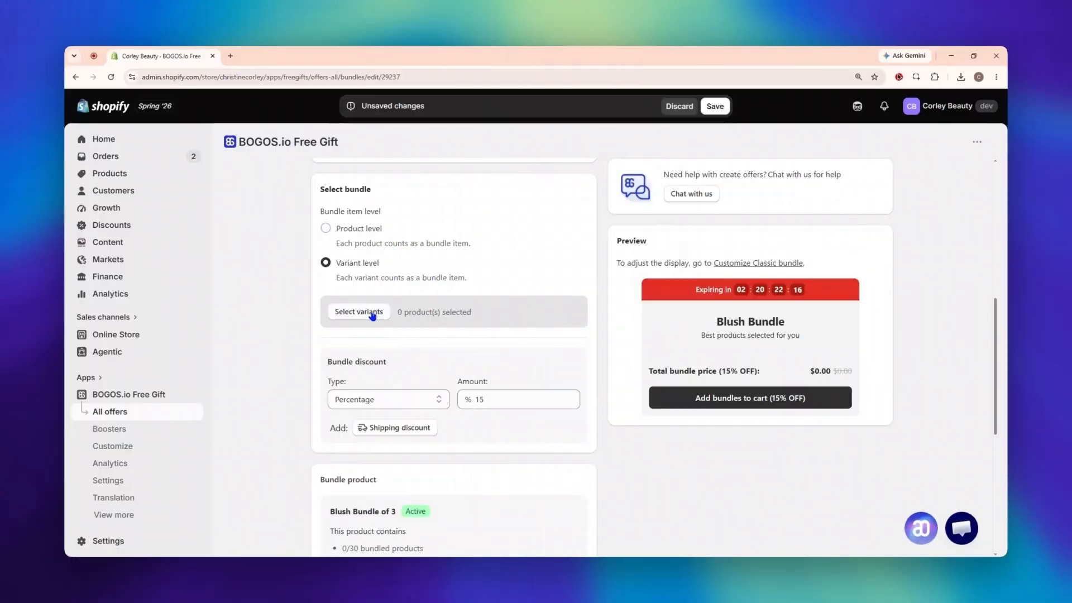
Step: Select Airy Sunstick, Aloe Vera Face Wash 100ml and Clarifying Toner 150ml as the variant-level bundle items
click(373, 316)
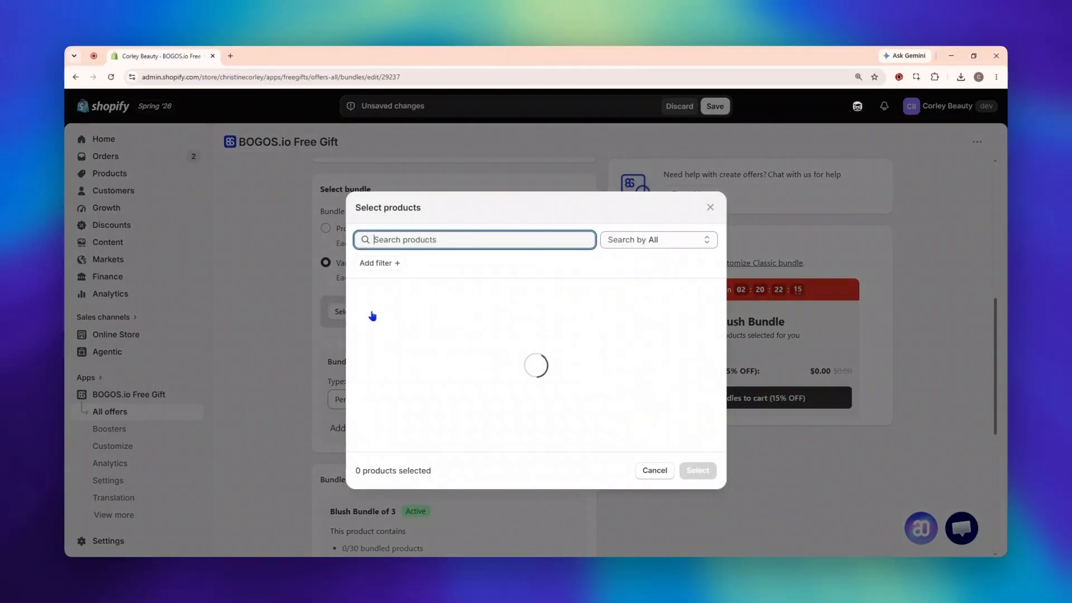
click(488, 296)
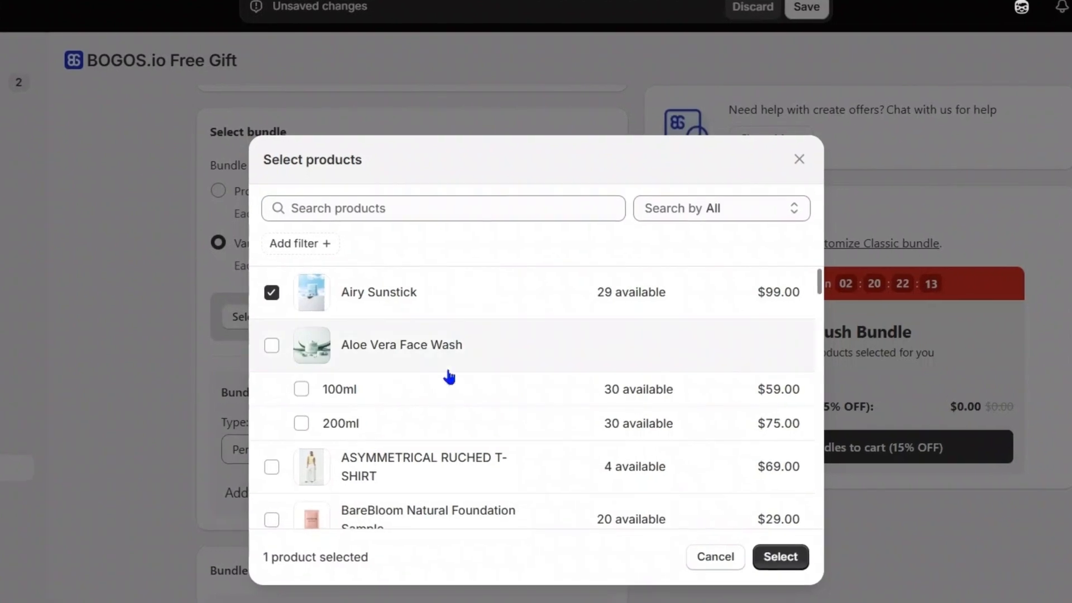
click(615, 391)
scroll(617, 401, down, 5)
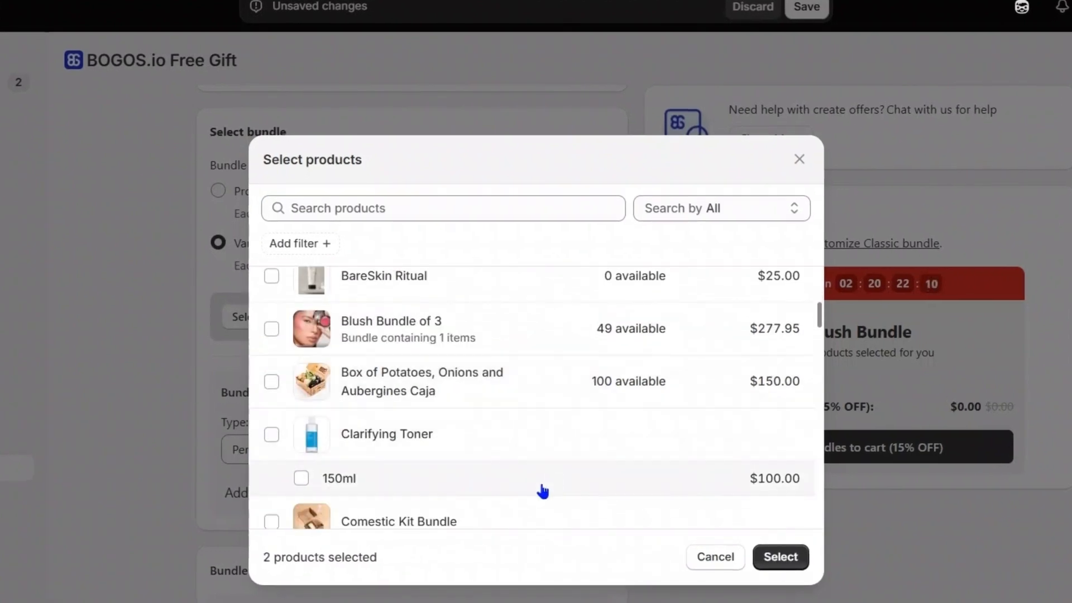
click(553, 481)
click(781, 557)
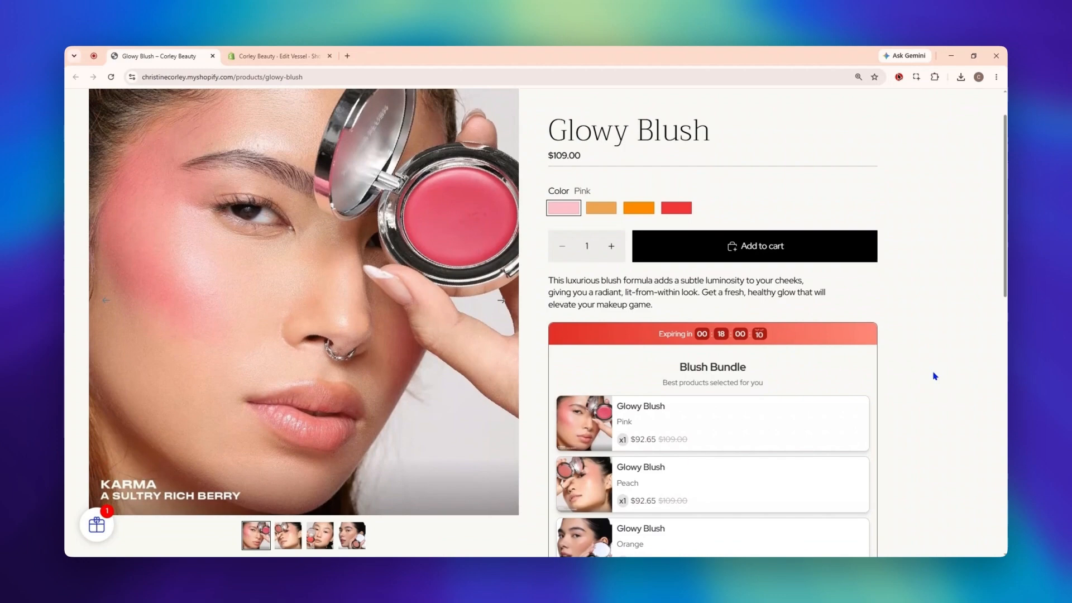
Step: Check the Blush Bundle widget on the storefront and open the Glowy Blush product page in the theme editor preview
scroll(936, 376, down, 3)
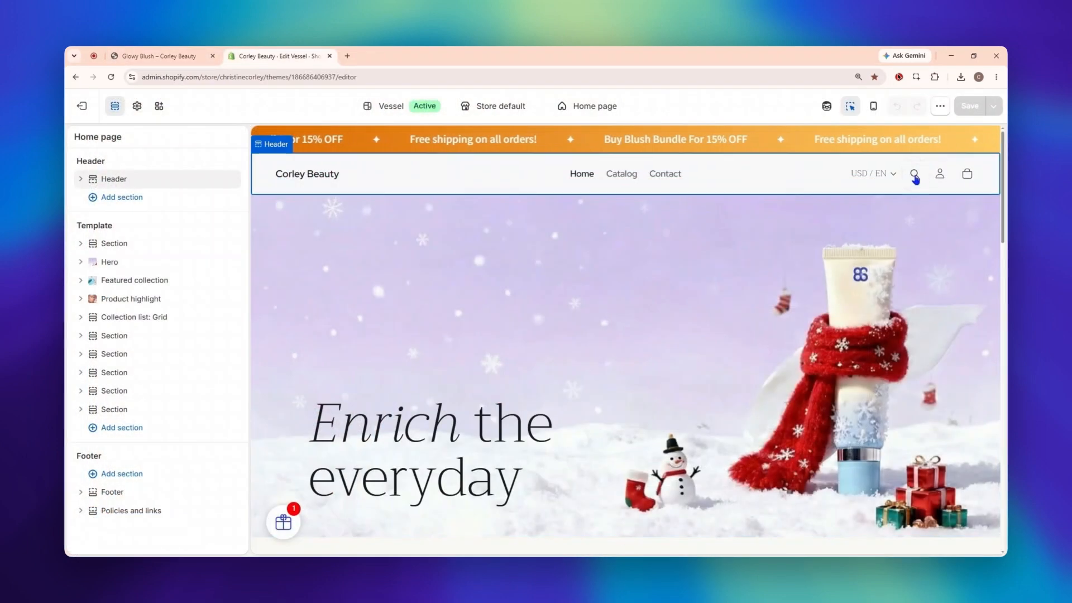
click(918, 175)
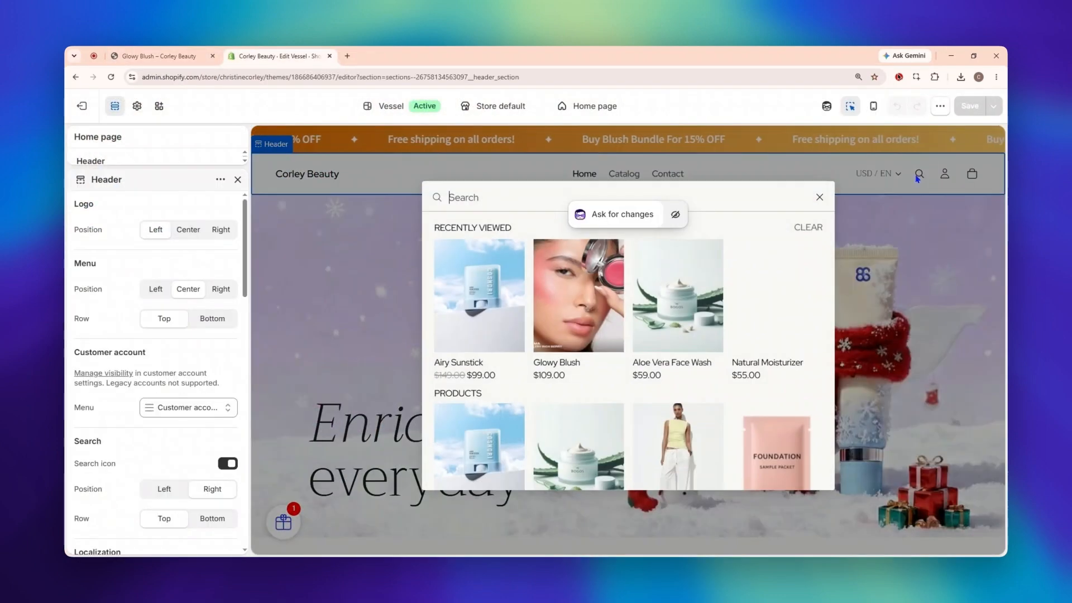
click(595, 325)
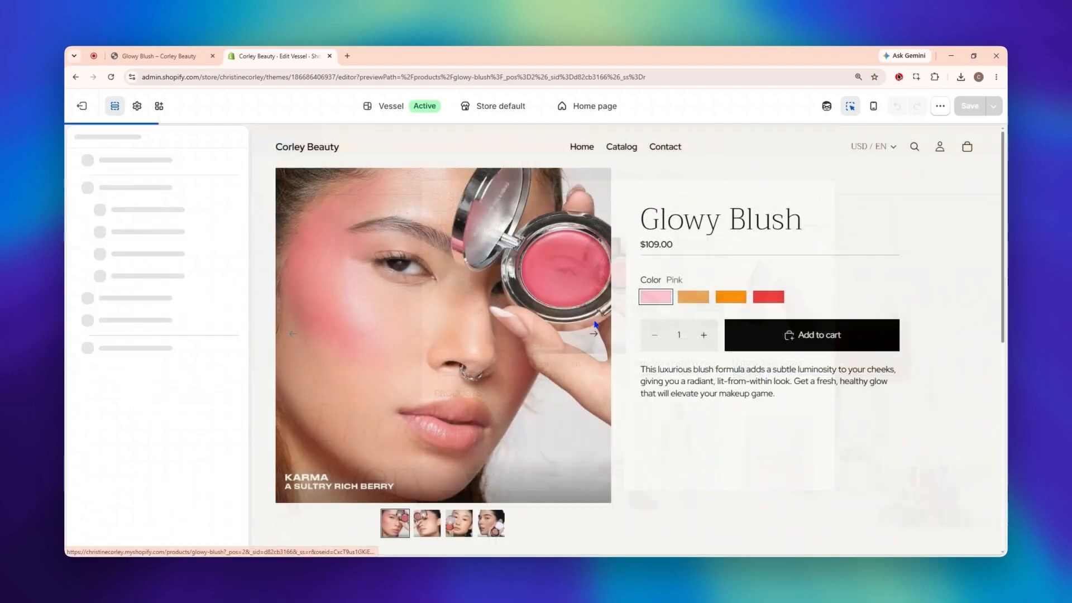
Step: Add the BOGOS: Classic Bundle app block below the product description in the Default product template and save the theme
click(771, 376)
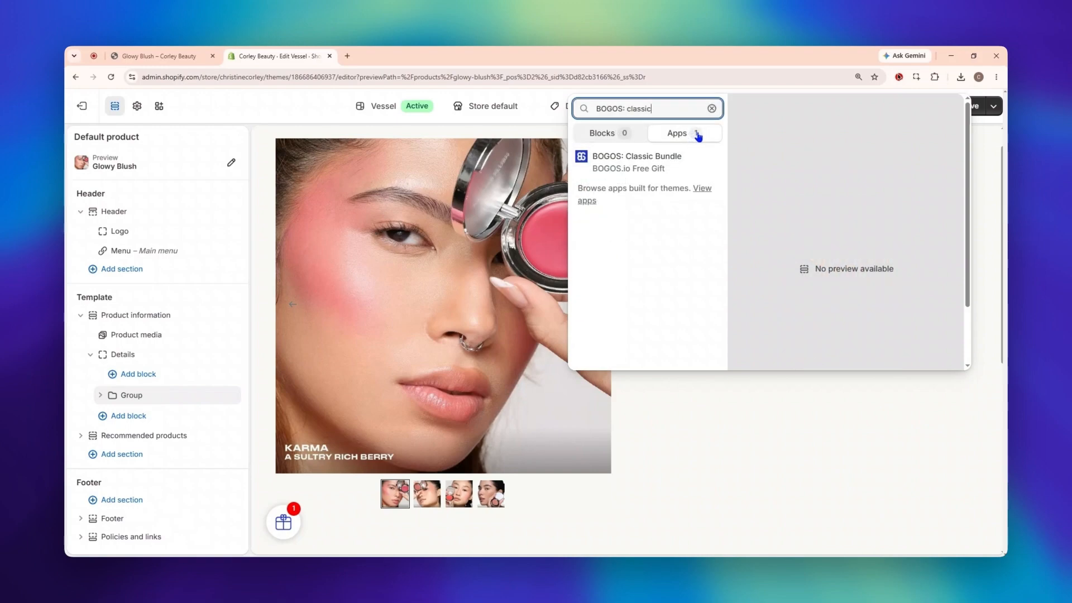
click(655, 168)
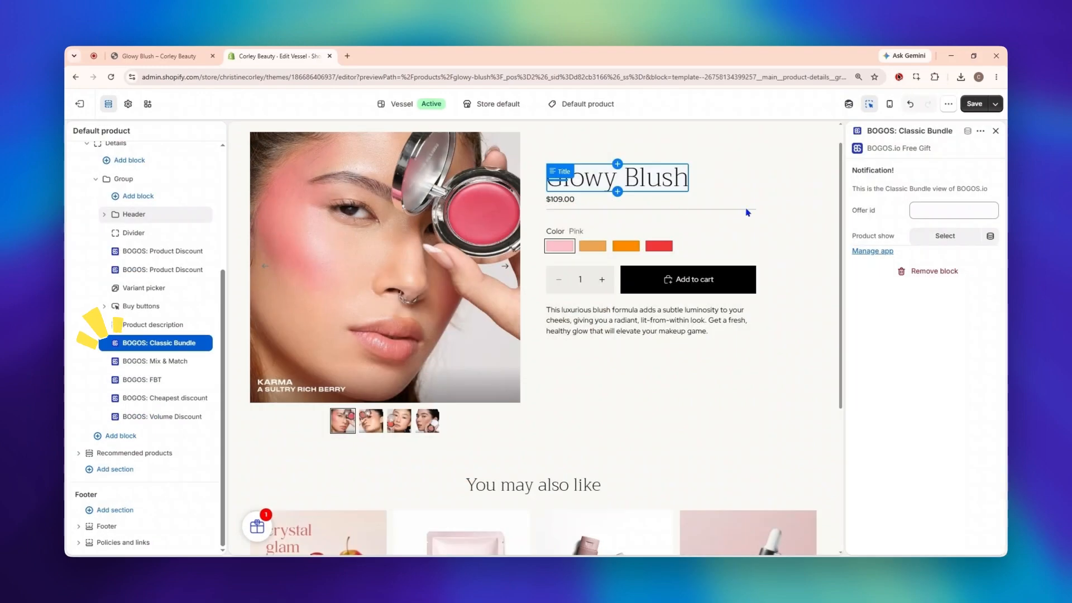
click(972, 109)
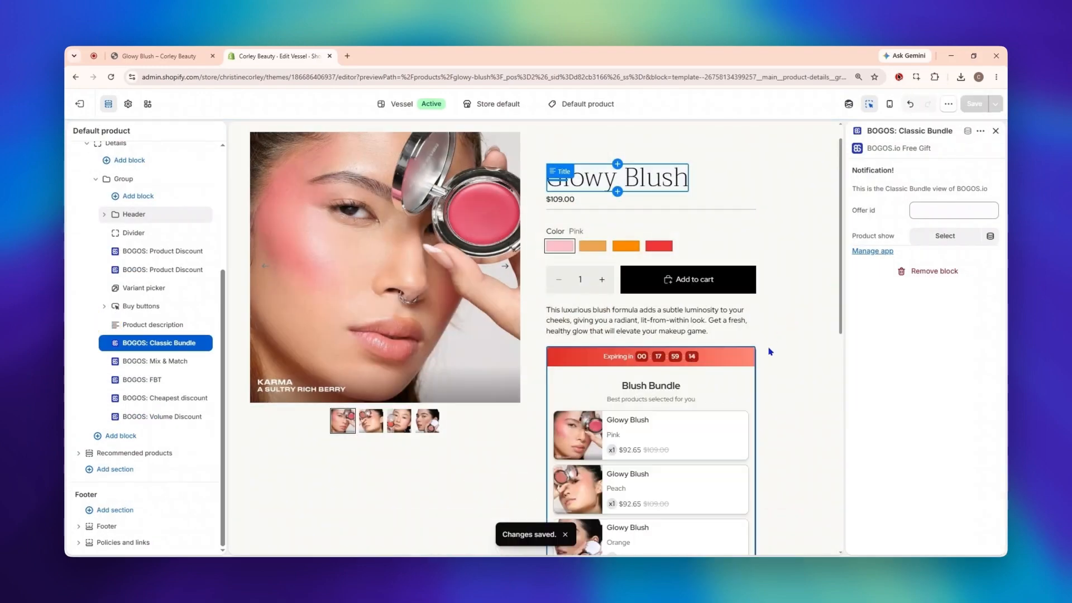